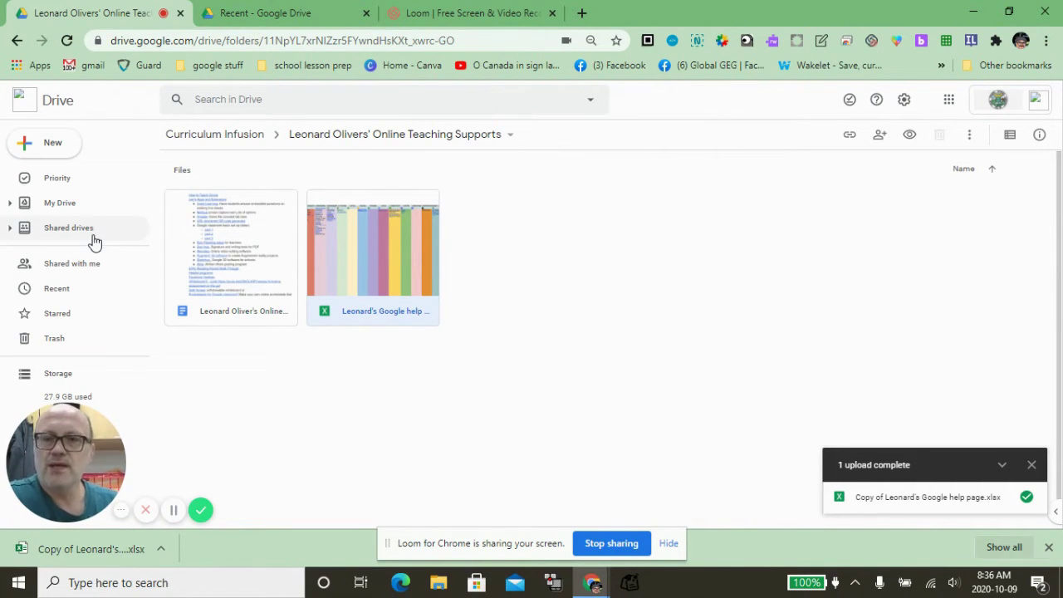
click(53, 206)
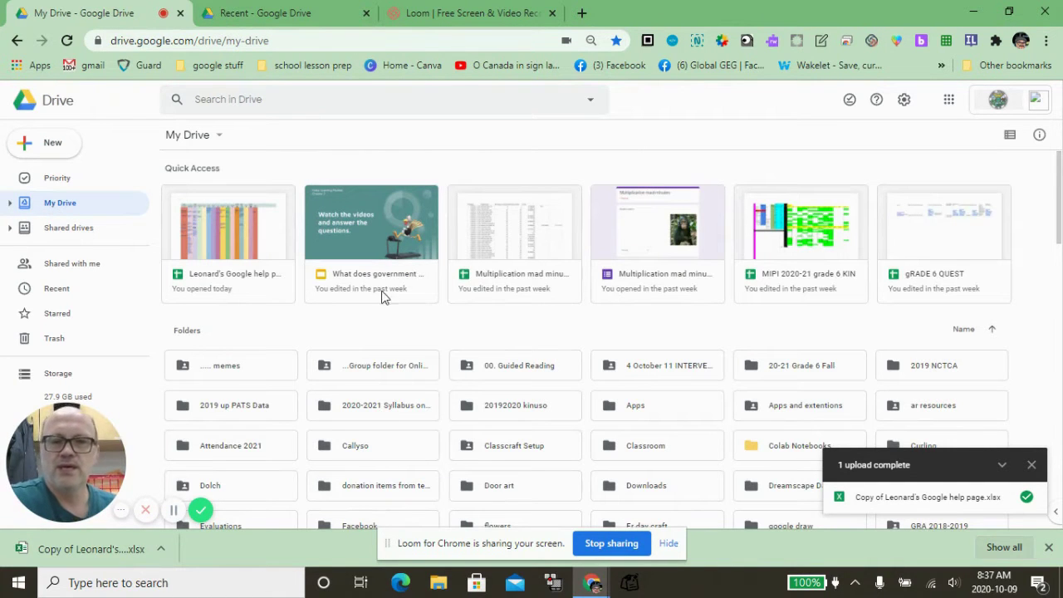
scroll(407, 326, down, 4)
scroll(399, 320, down, 2)
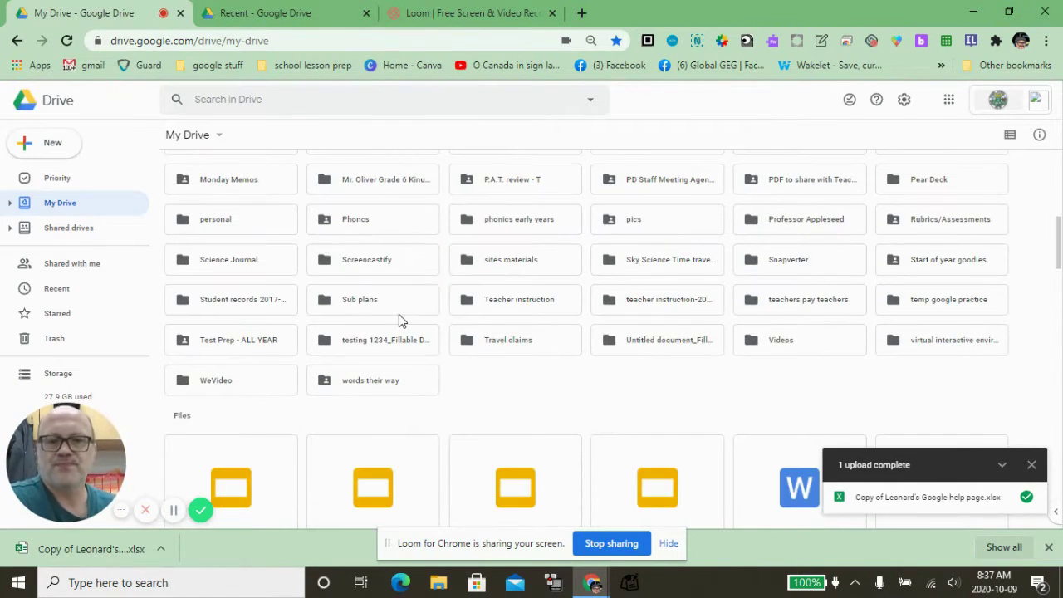
scroll(415, 311, up, 6)
scroll(424, 305, down, 10)
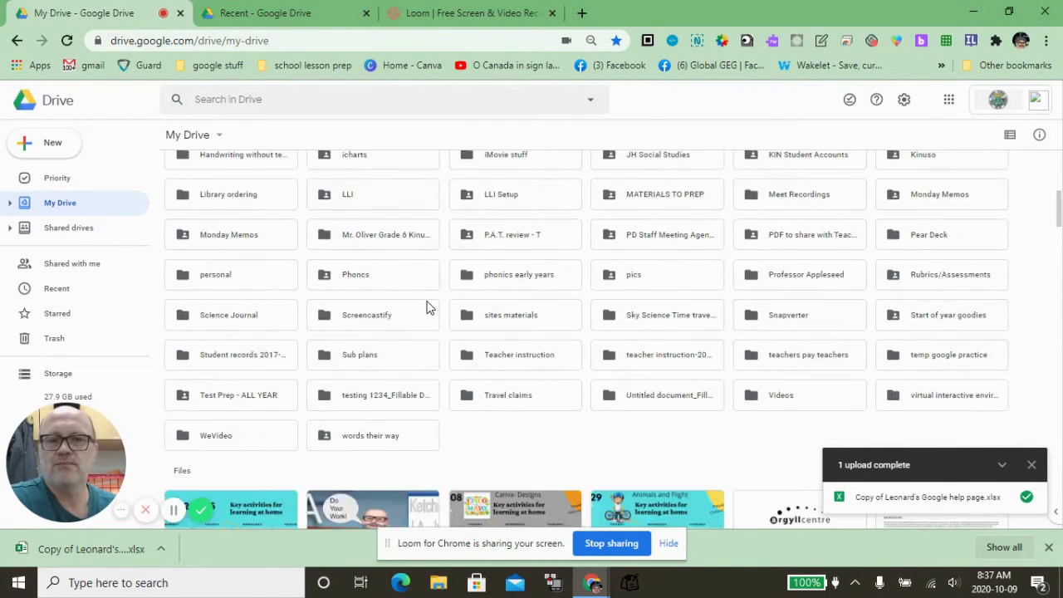
scroll(426, 308, down, 11)
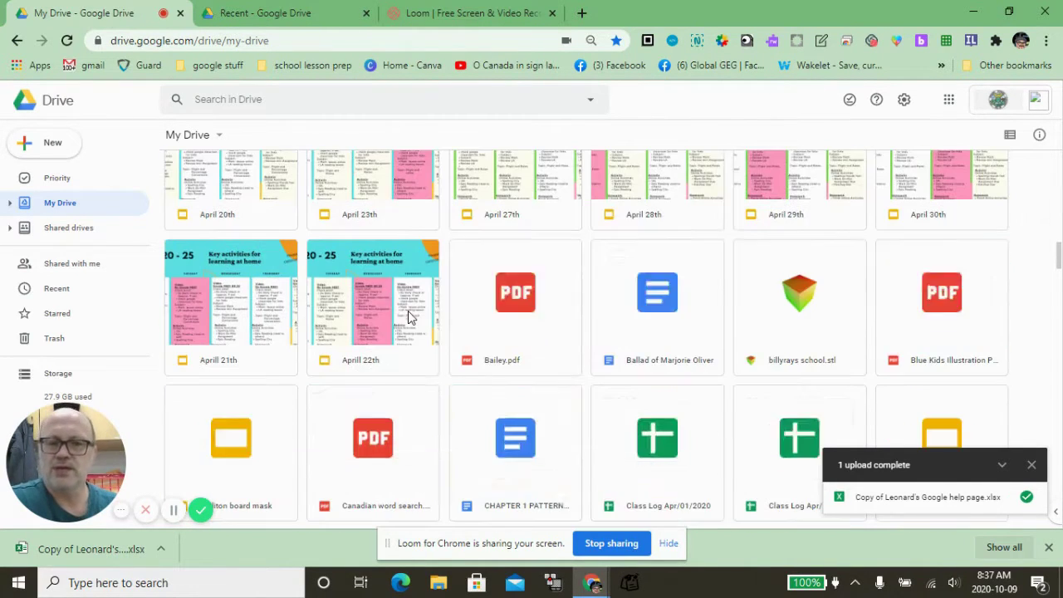
scroll(408, 313, down, 1)
scroll(408, 310, down, 1)
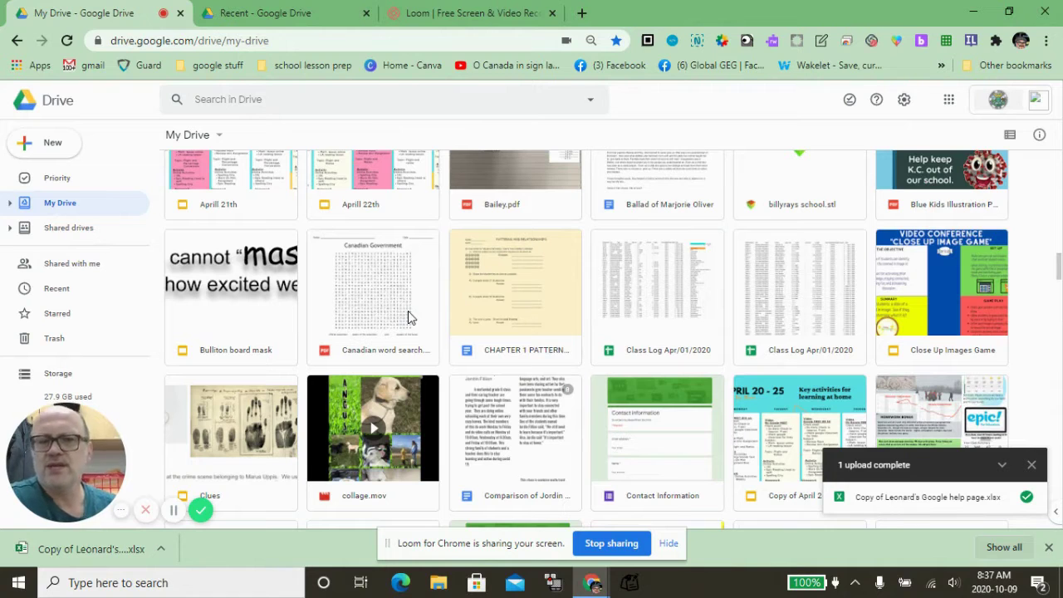
scroll(411, 312, up, 20)
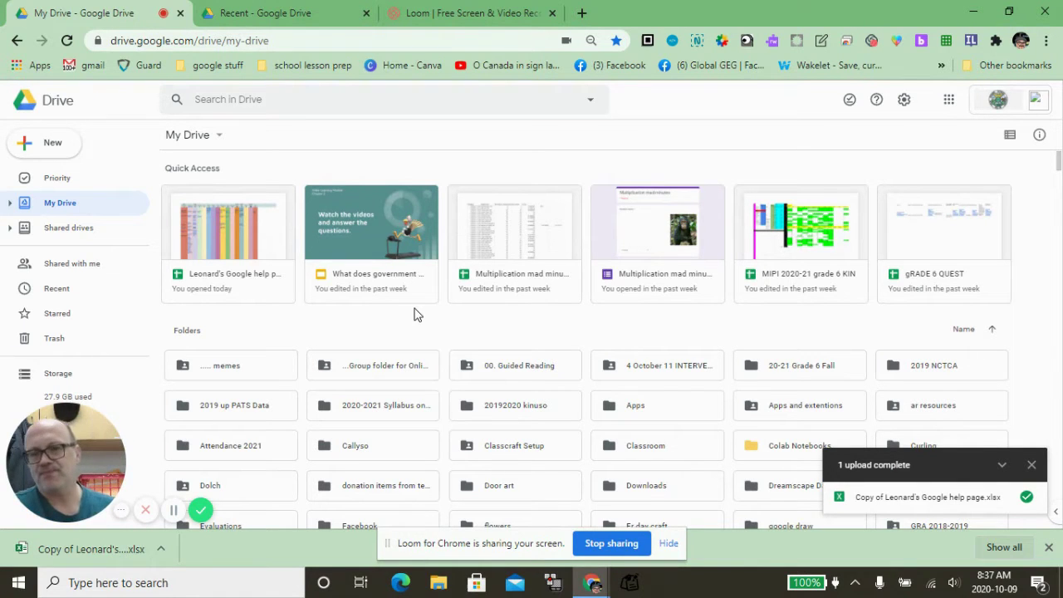
click(992, 332)
click(992, 331)
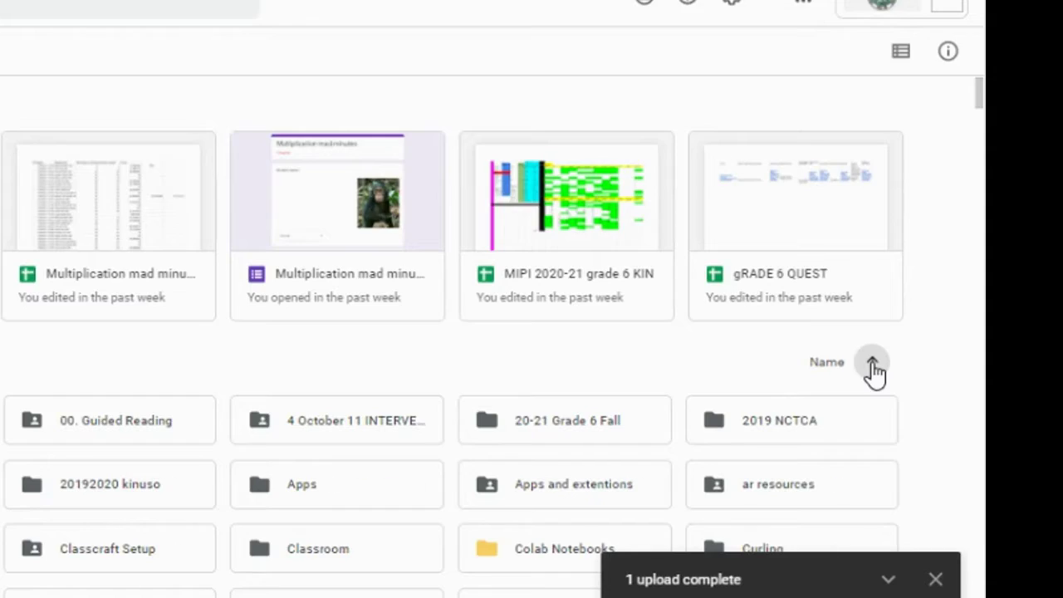
click(992, 332)
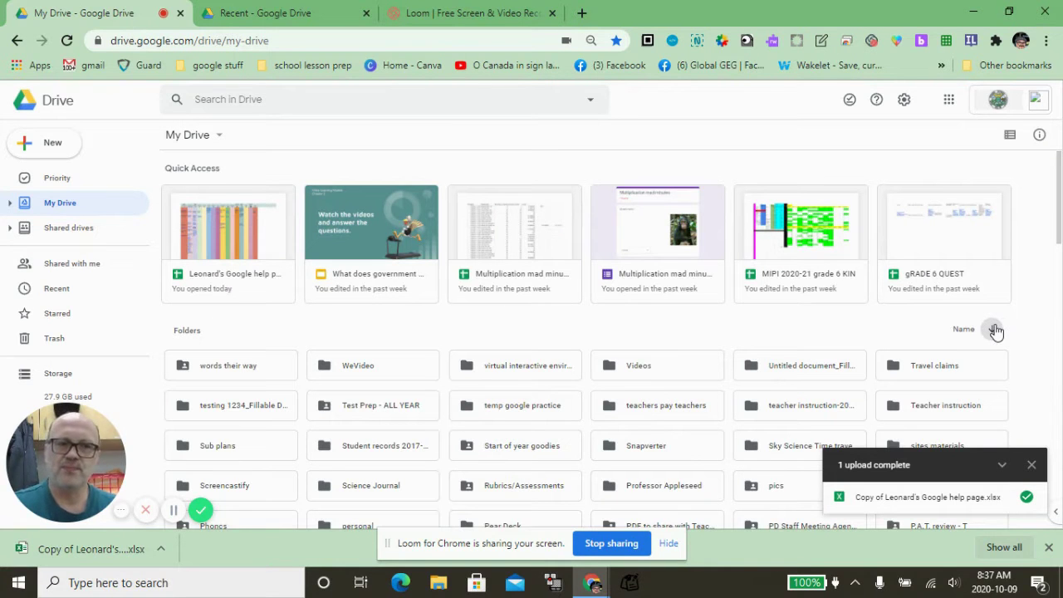
click(994, 330)
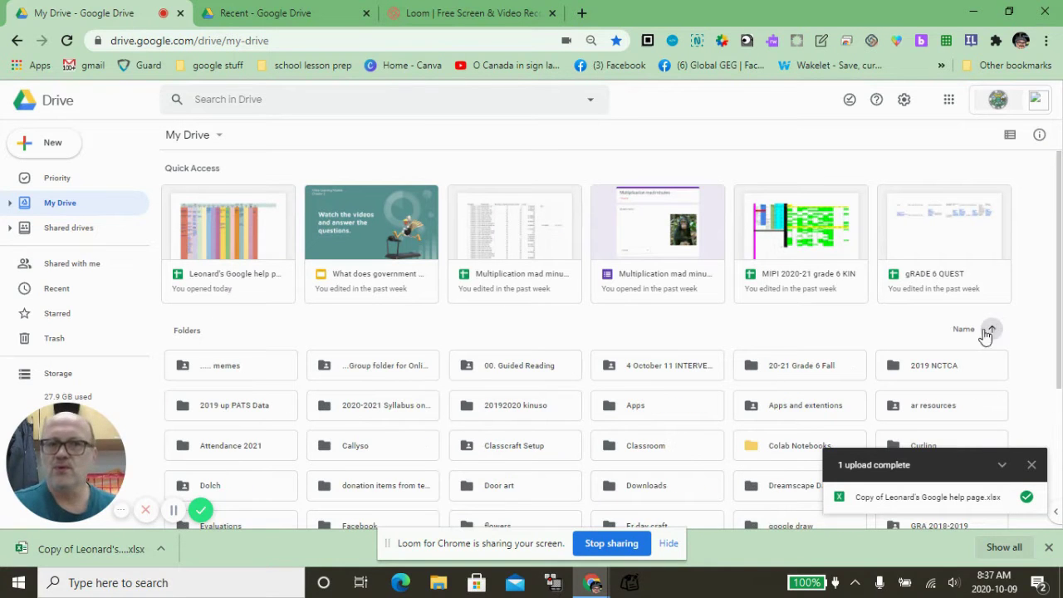
click(1009, 138)
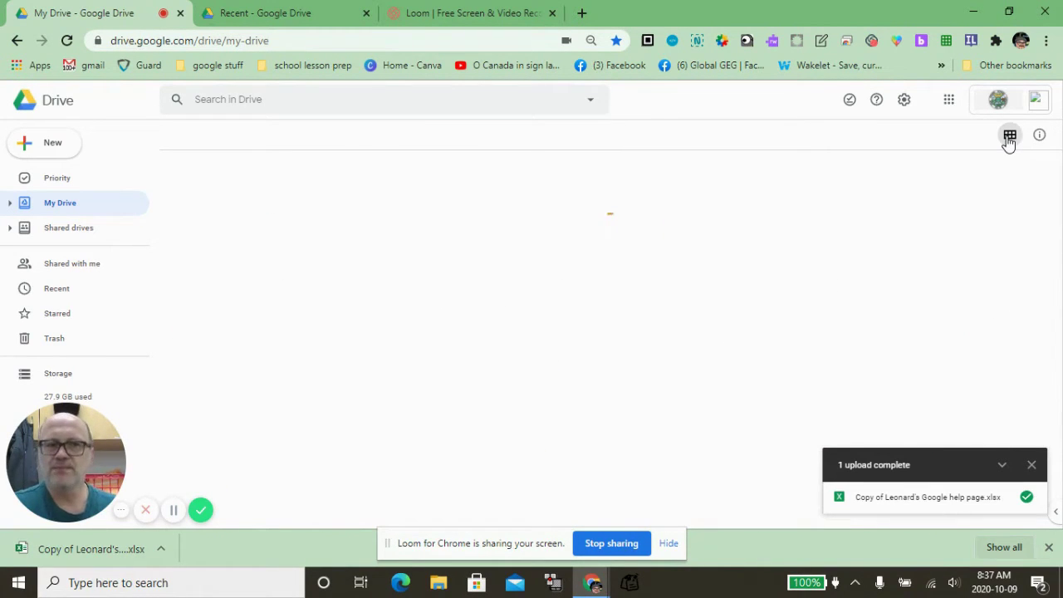
click(1008, 138)
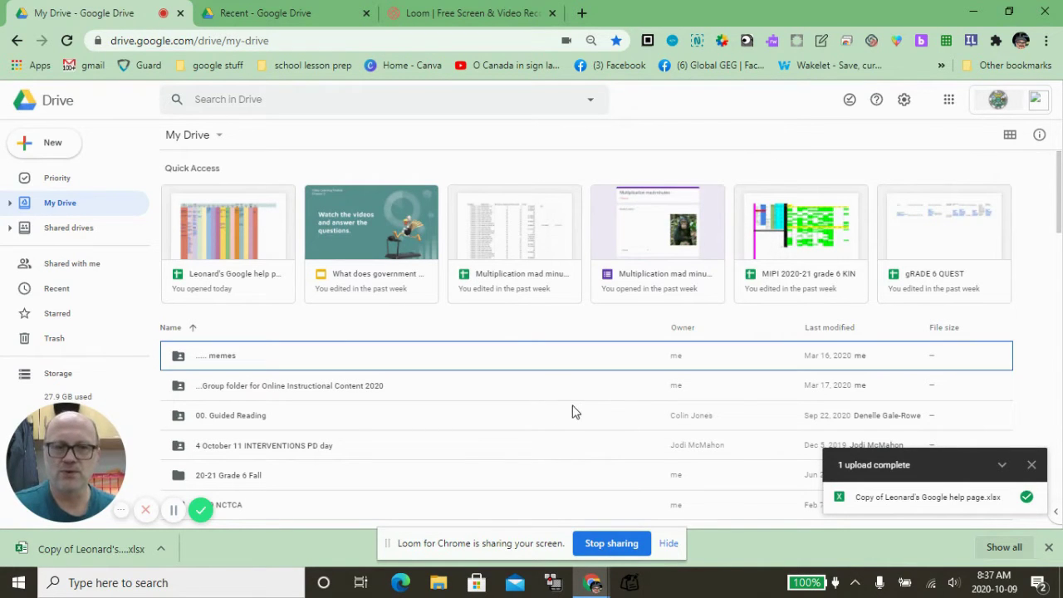
scroll(791, 376, down, 2)
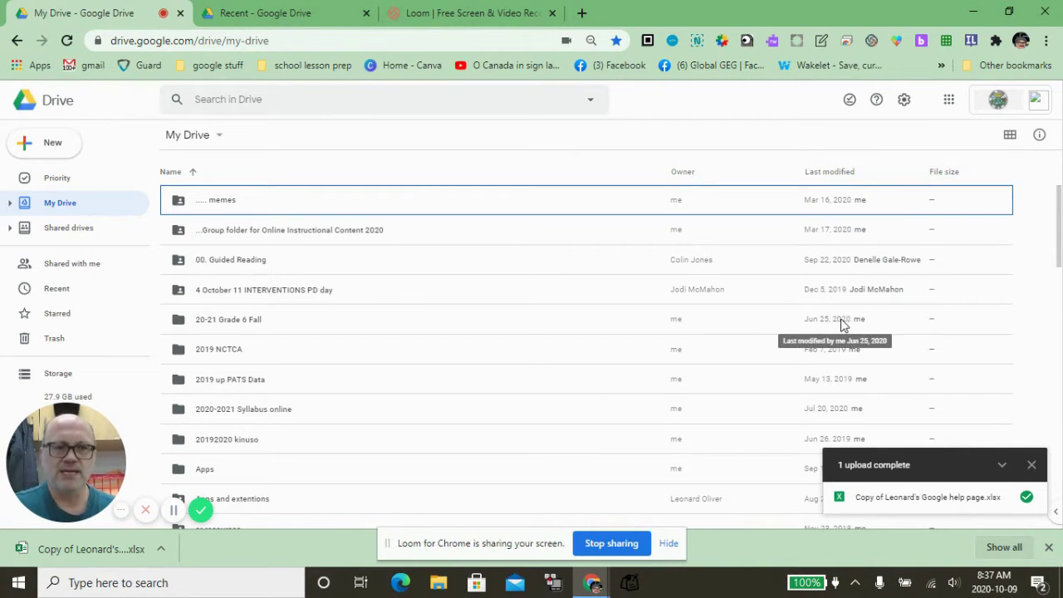
scroll(450, 342, down, 1)
scroll(455, 336, down, 3)
scroll(465, 329, up, 5)
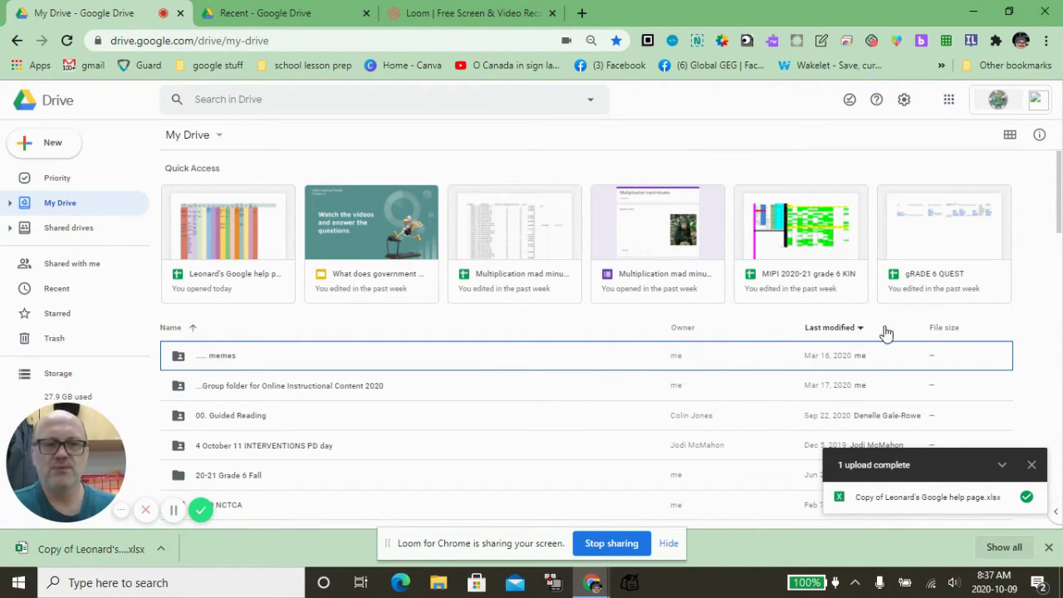
click(1010, 136)
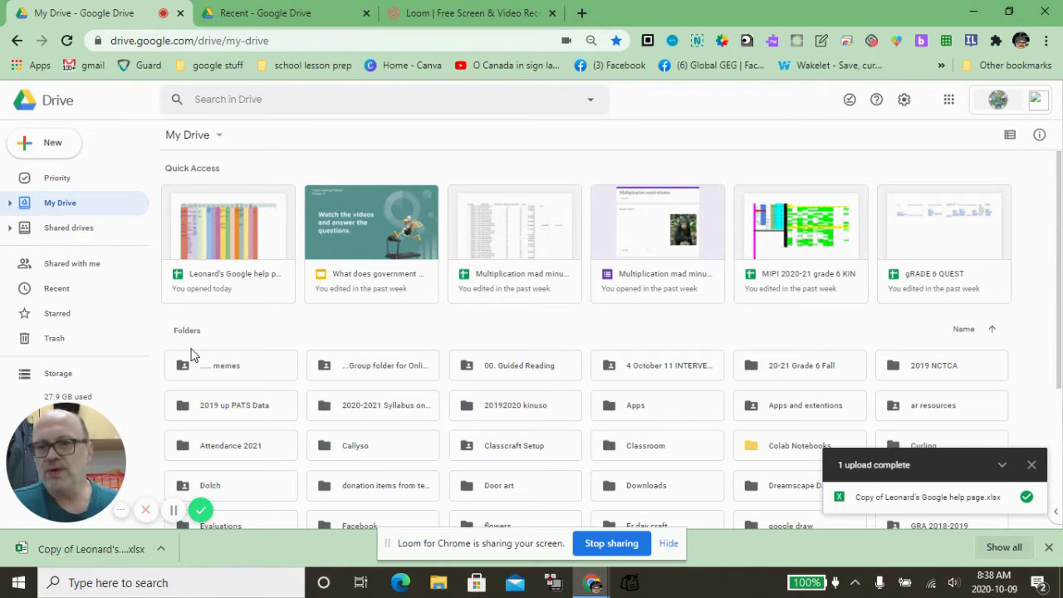
Step: Change the memes folder's color to red and close its menu
right_click(237, 369)
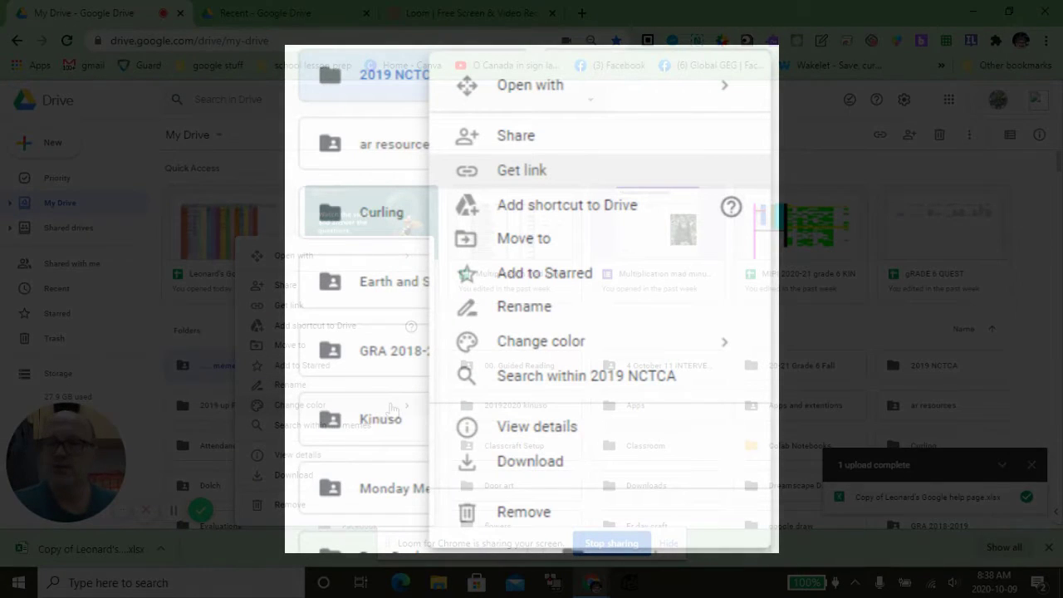
mouse_move(393, 408)
key(Escape)
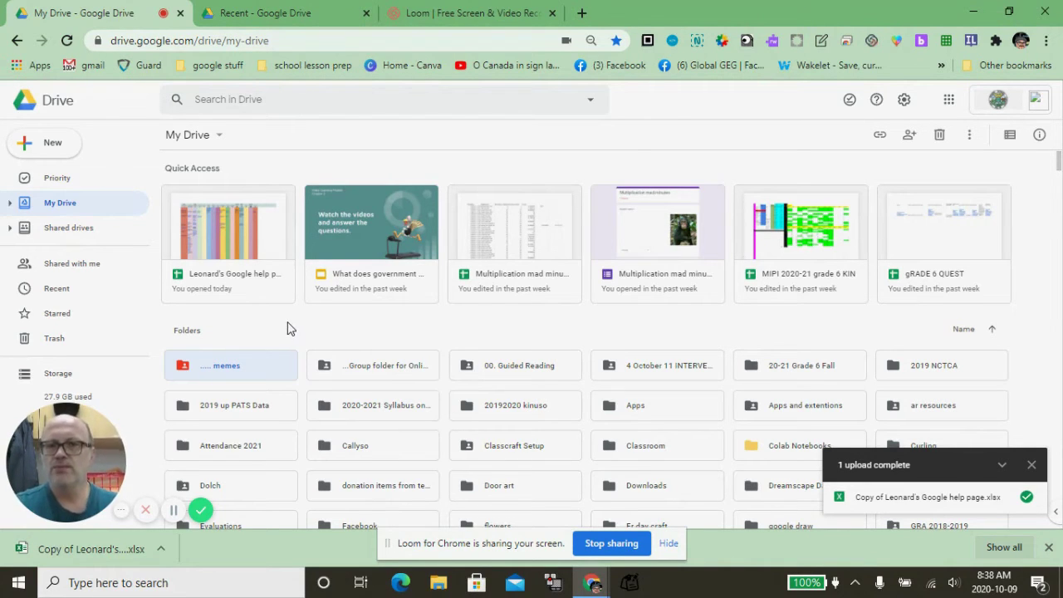
Step: Bring up the Group folder's action menu and look over Share, Open with and Change color
right_click(245, 367)
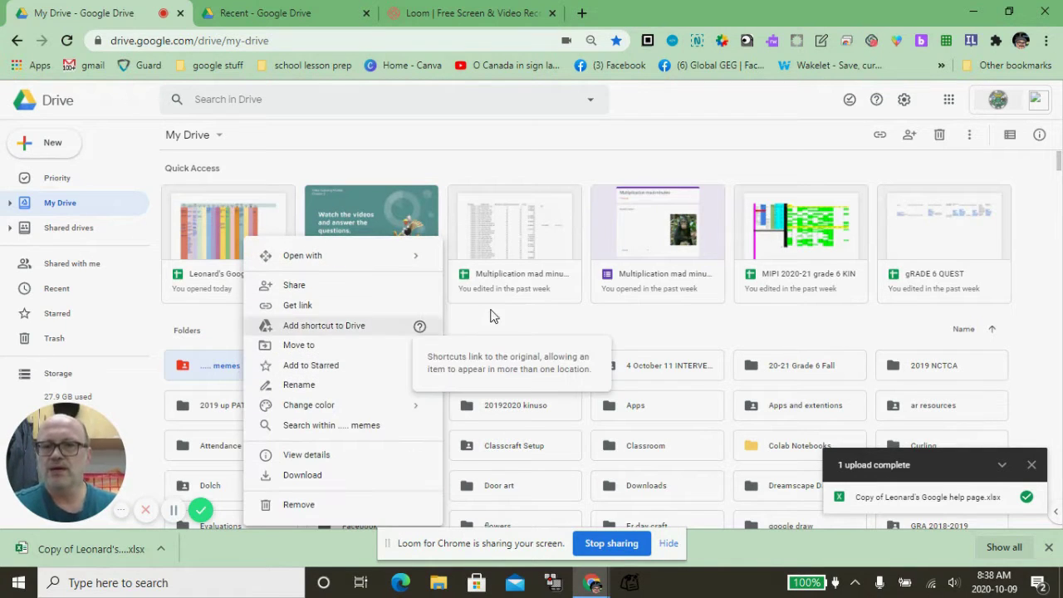
click(472, 313)
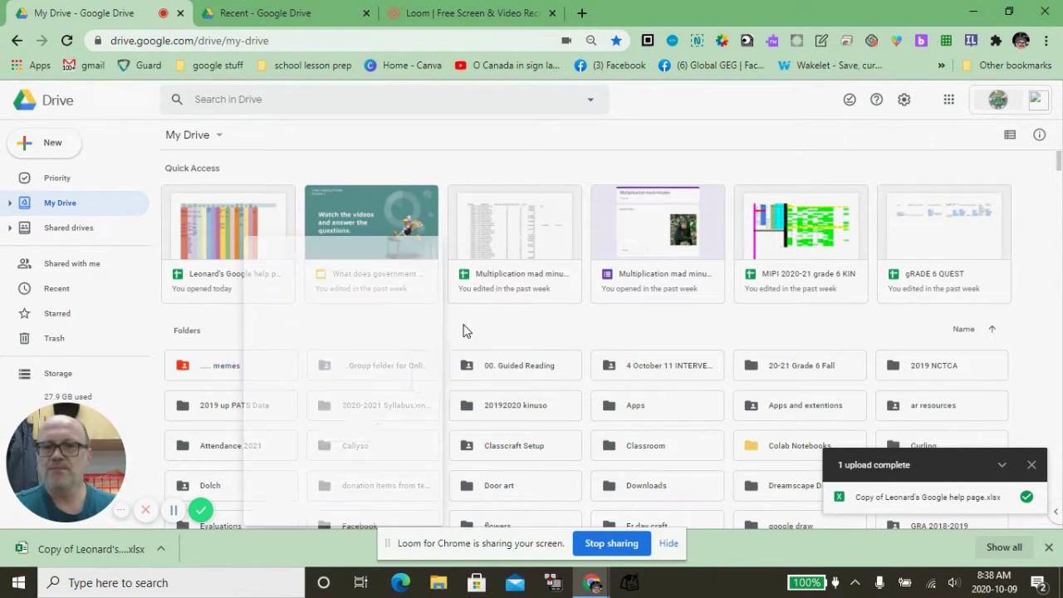
right_click(380, 371)
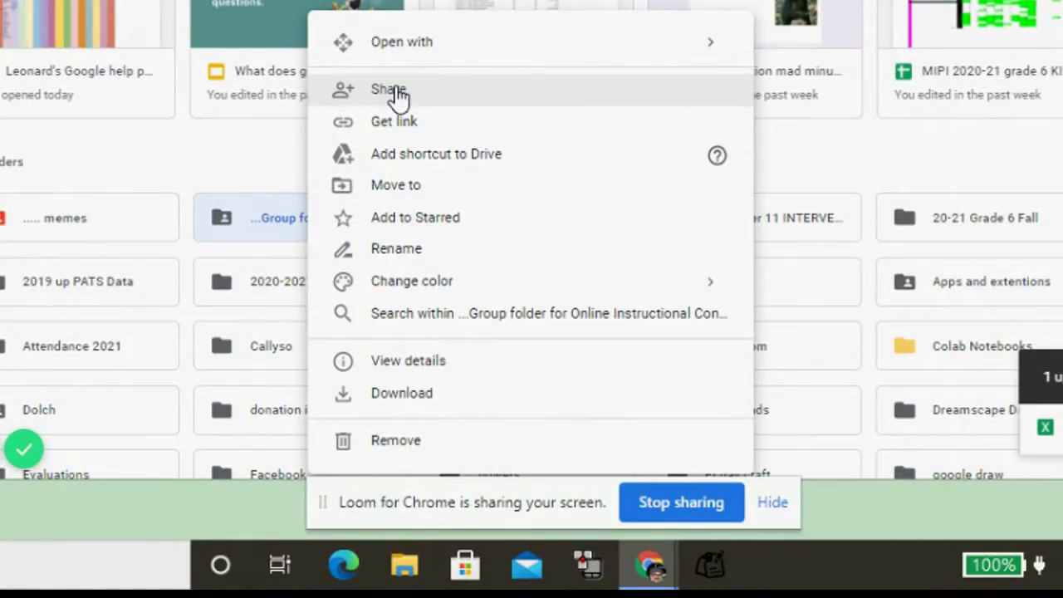
click(399, 94)
mouse_move(429, 51)
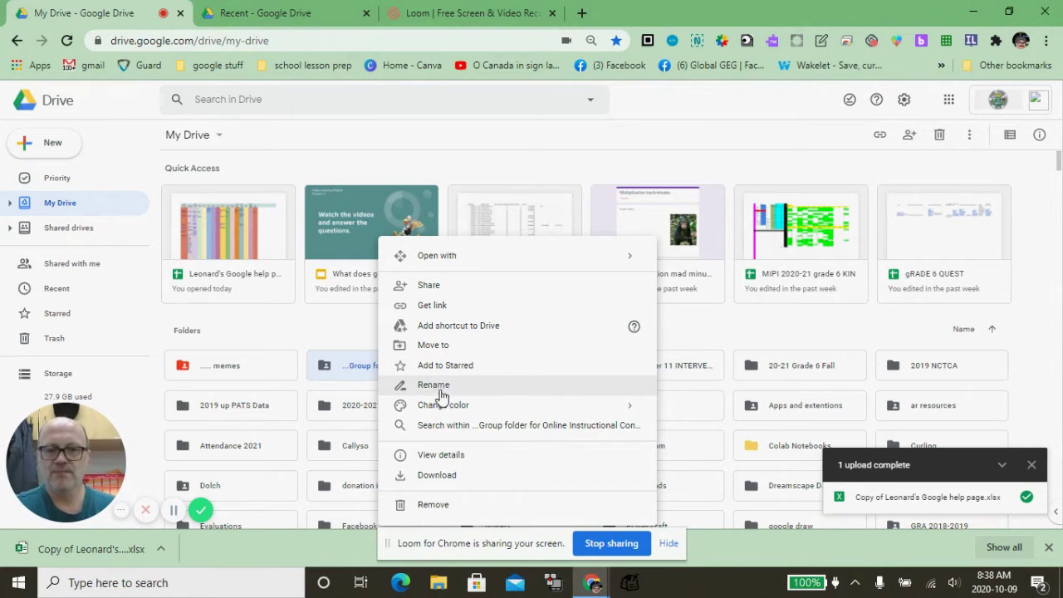
mouse_move(441, 407)
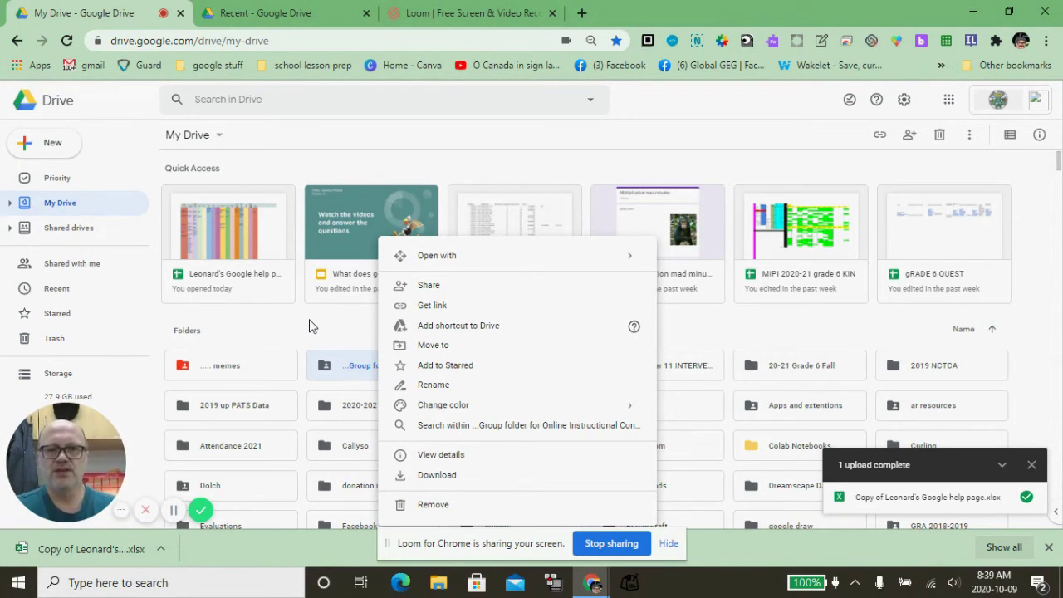
Step: Create a new folder in My Drive named '.delete me'
click(316, 327)
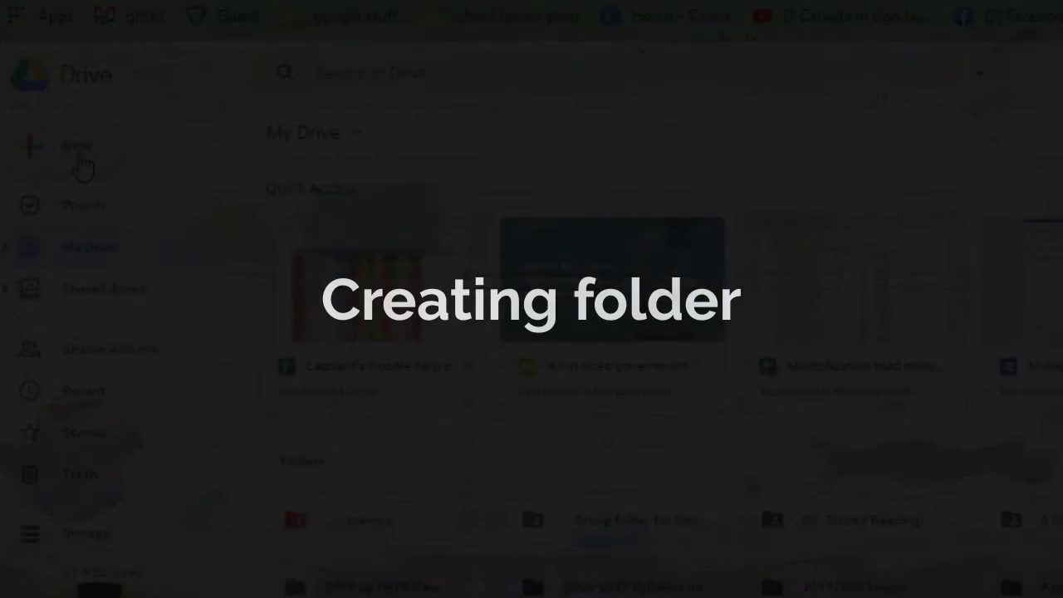
click(54, 154)
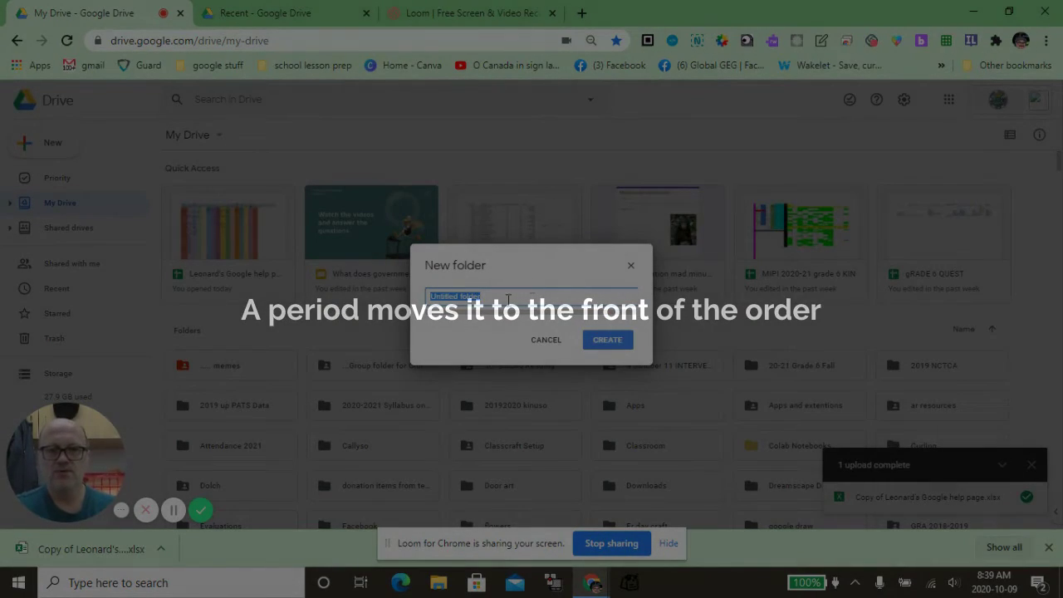
key(Right)
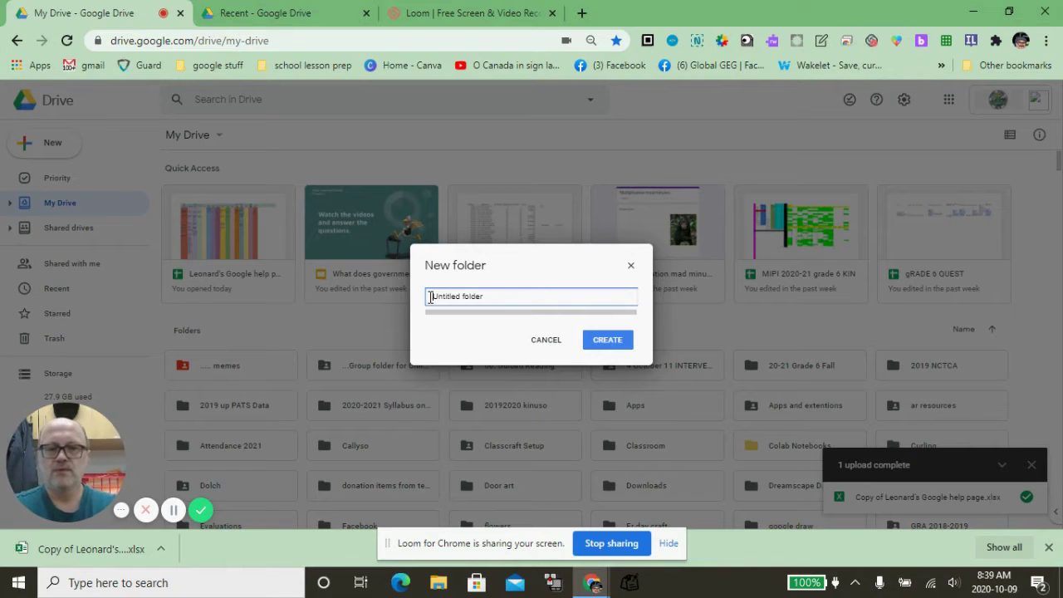
text(.)
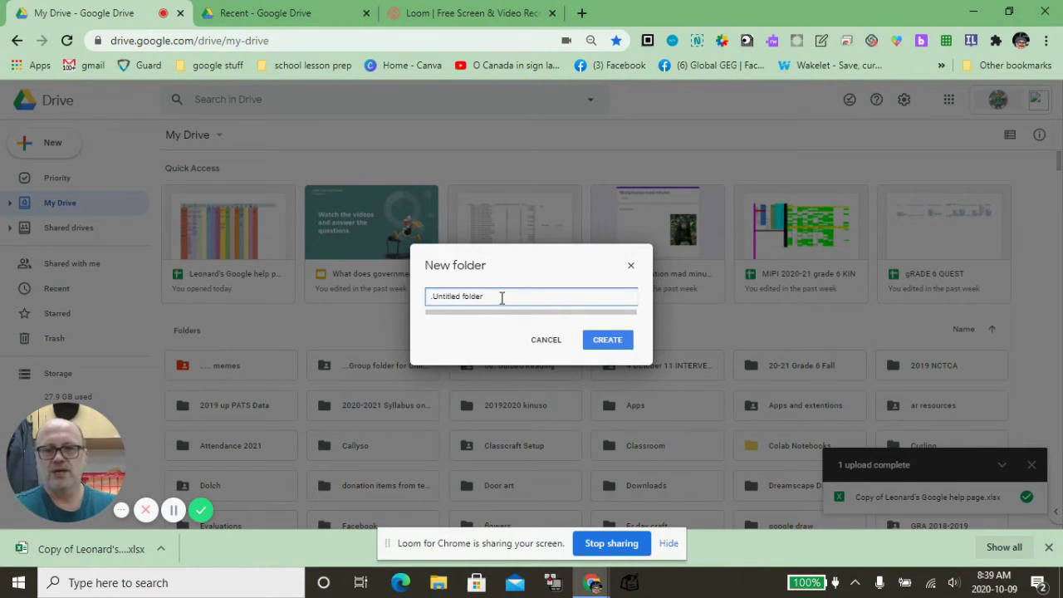
drag(501, 297, 432, 301)
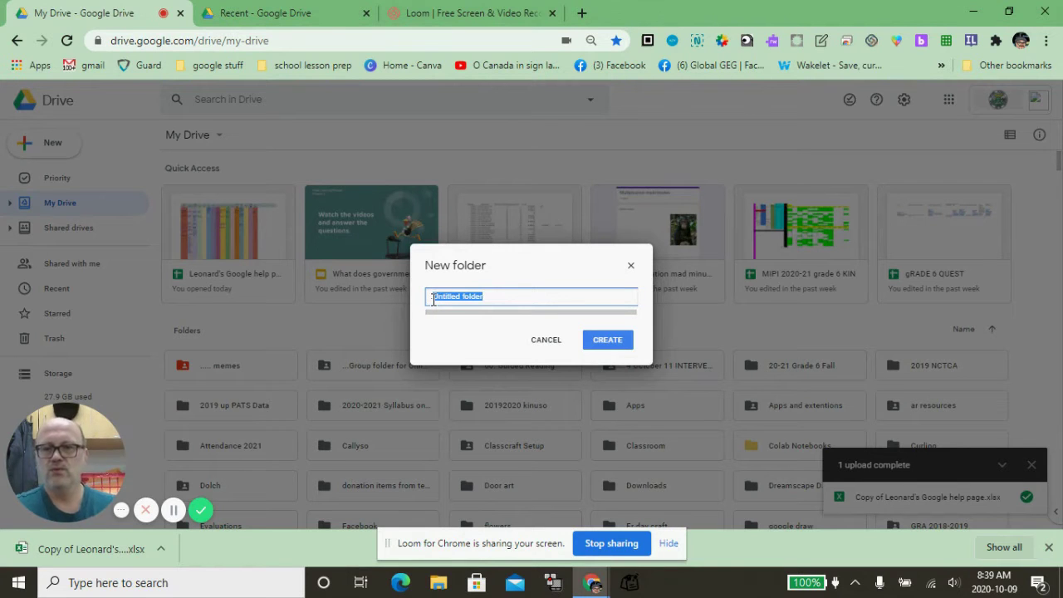
text(Te)
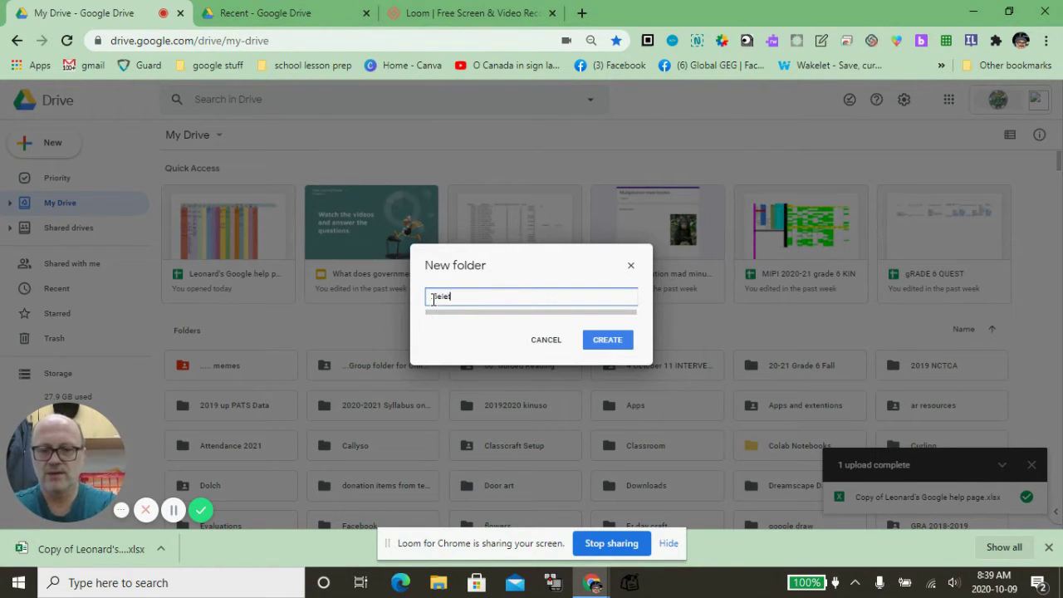
click(622, 345)
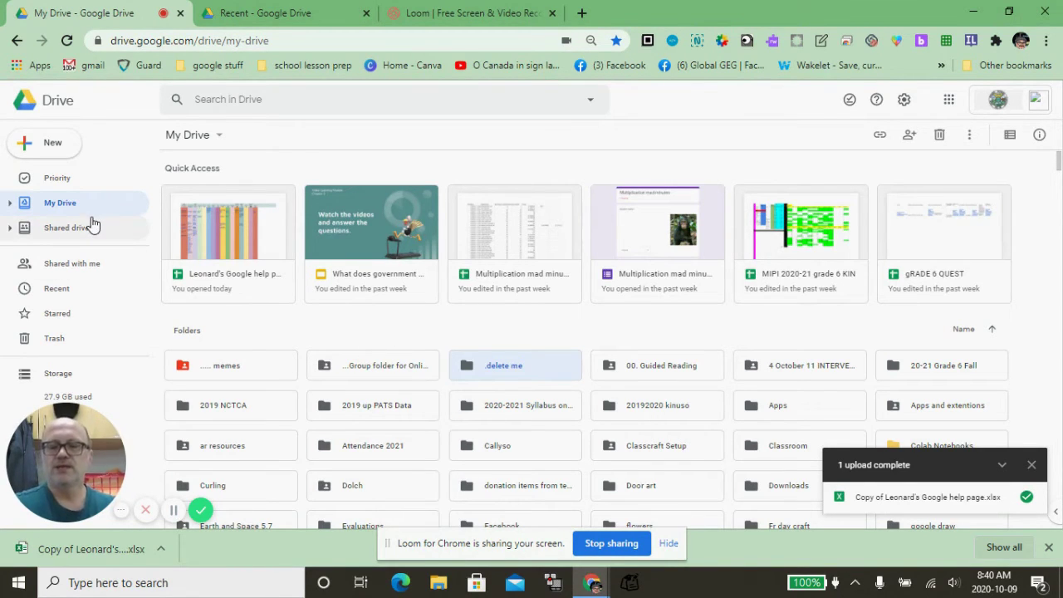
click(57, 179)
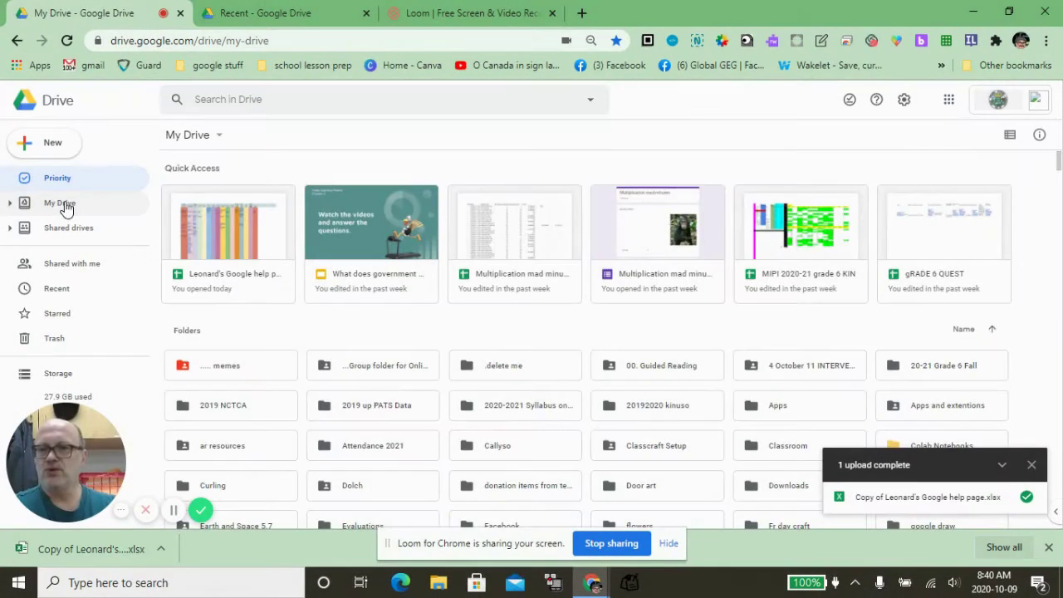
click(66, 206)
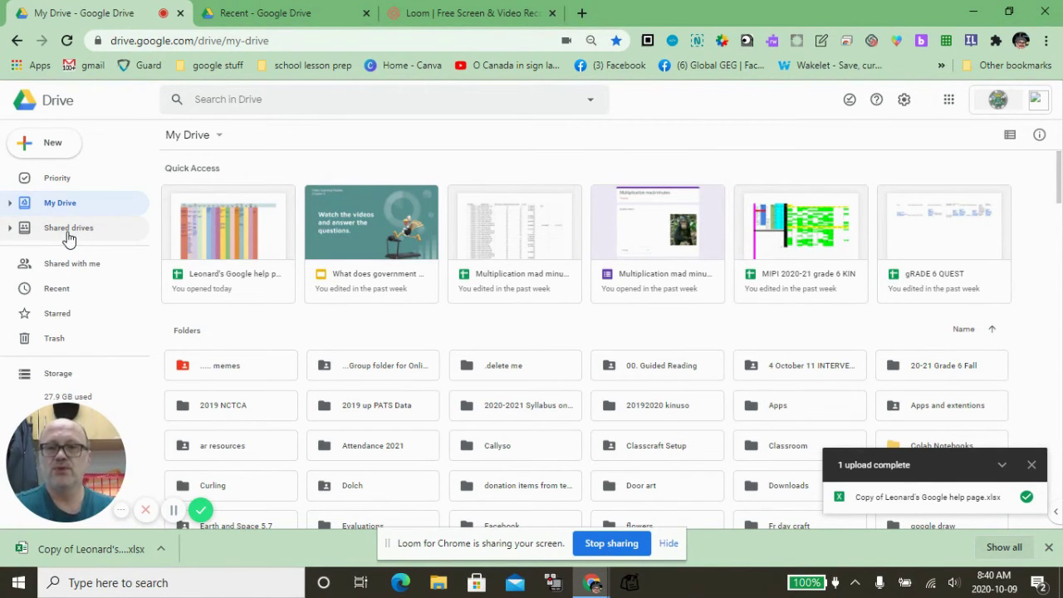
Step: Browse Shared drives, Shared with me, Recent and Starred, finishing on Trash
click(69, 232)
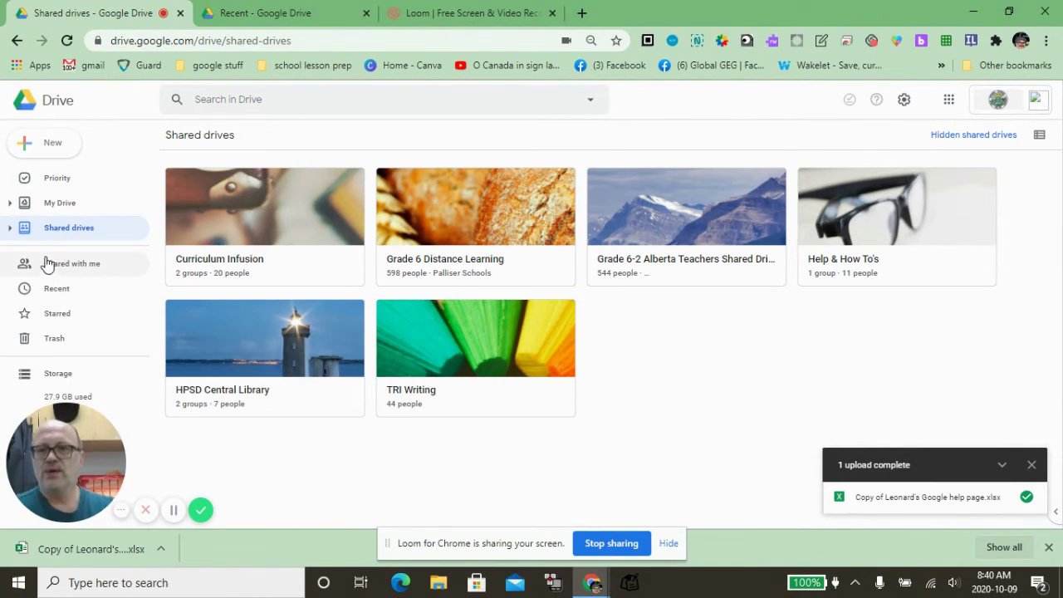
click(50, 266)
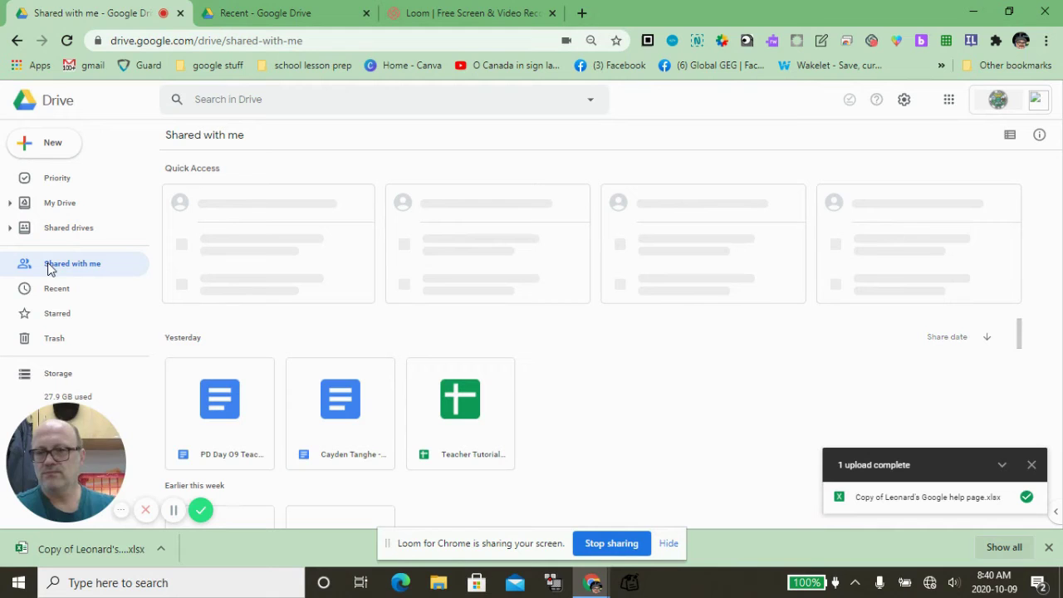
click(60, 289)
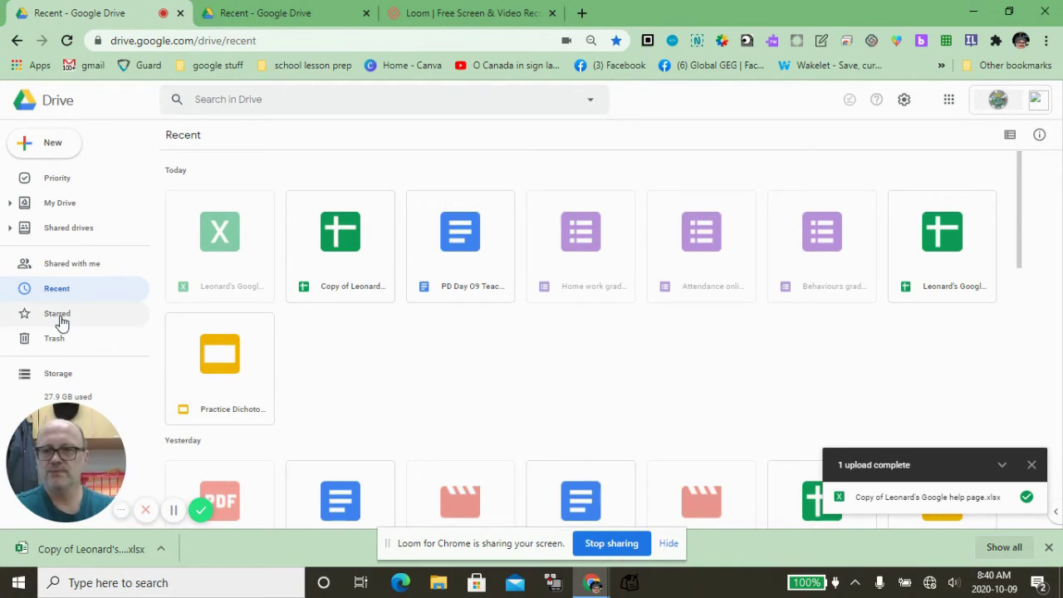
click(60, 319)
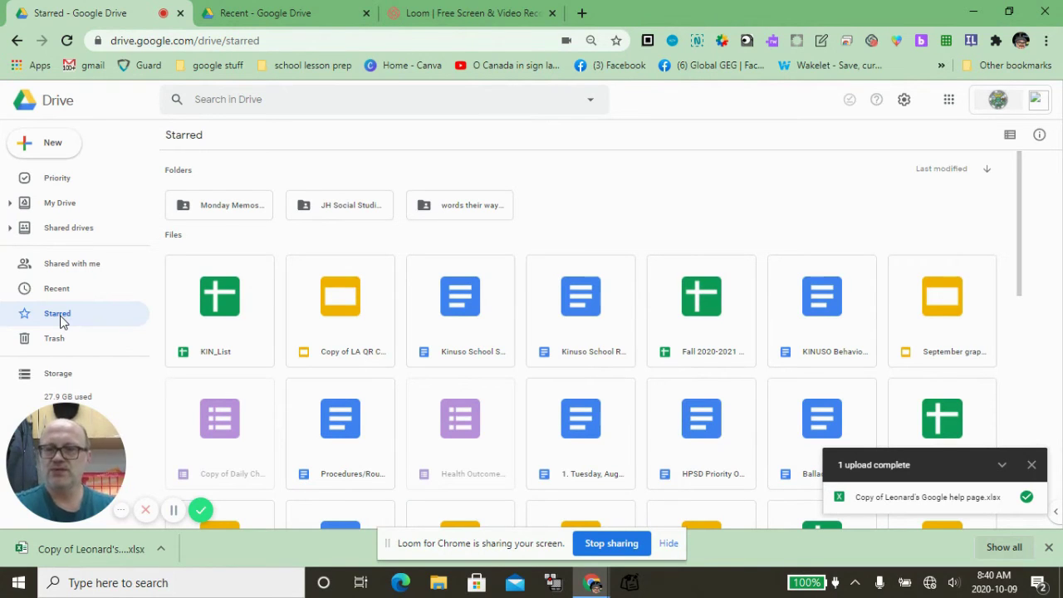
click(58, 341)
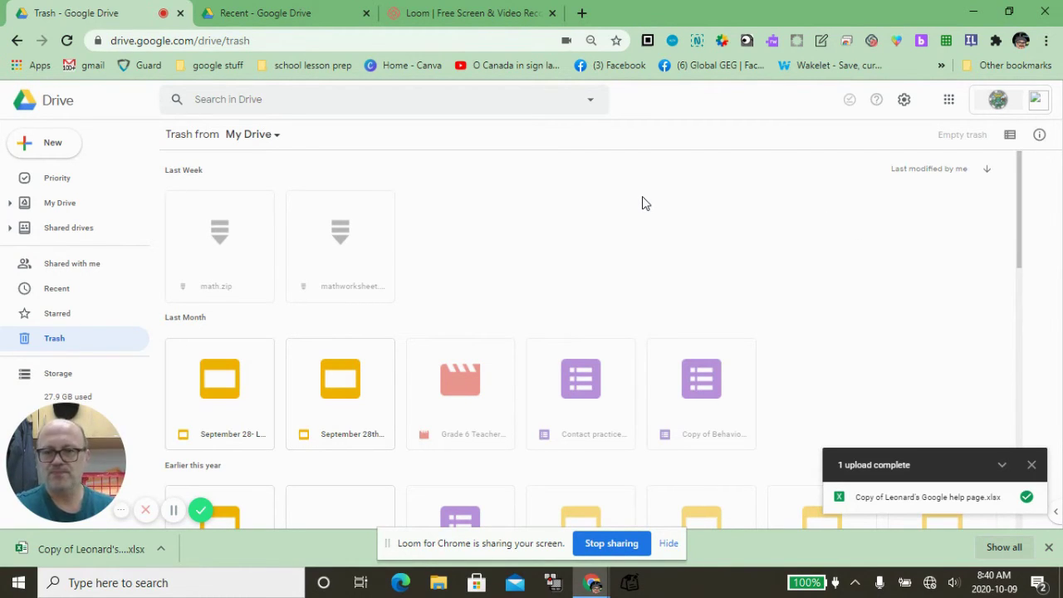
Step: Open the Storage page listing files largest first, led by the 246 MB iMovie trailer
click(59, 373)
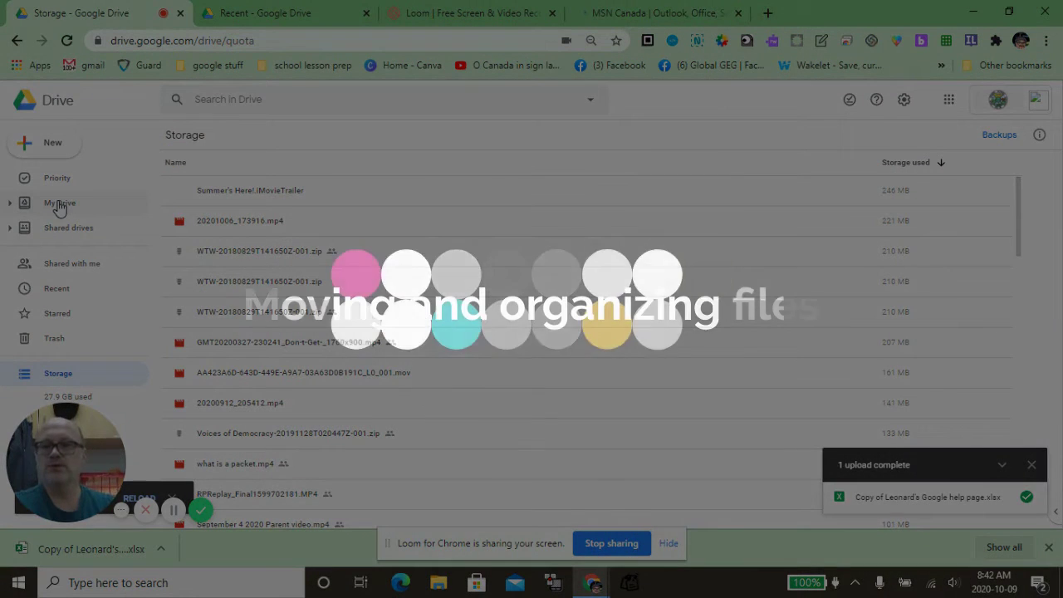
Step: Return to My Drive and drag the April 24th file into the virtual interactive folder
click(59, 203)
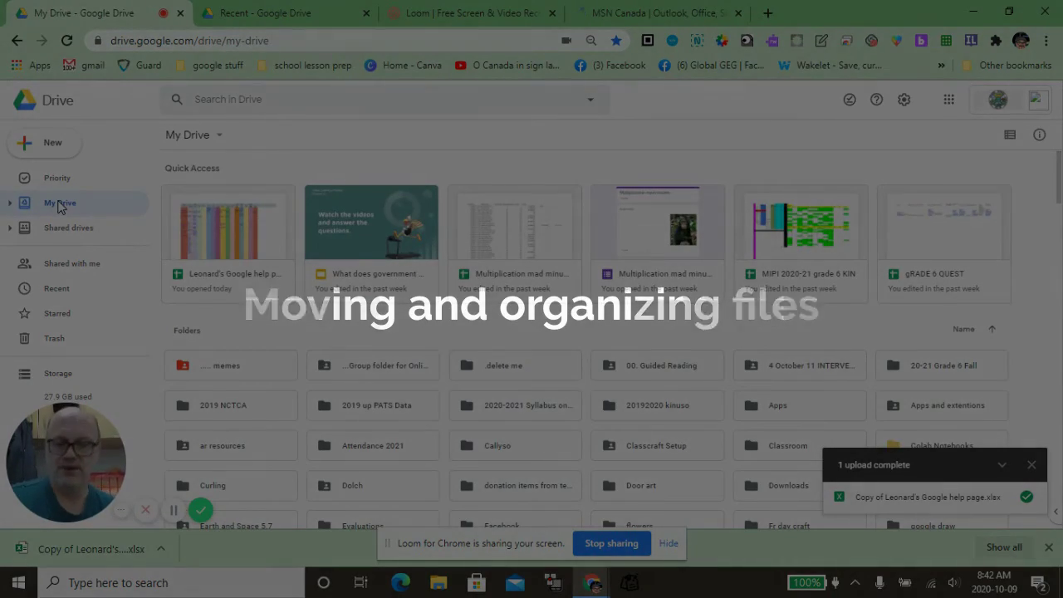
scroll(394, 324, down, 10)
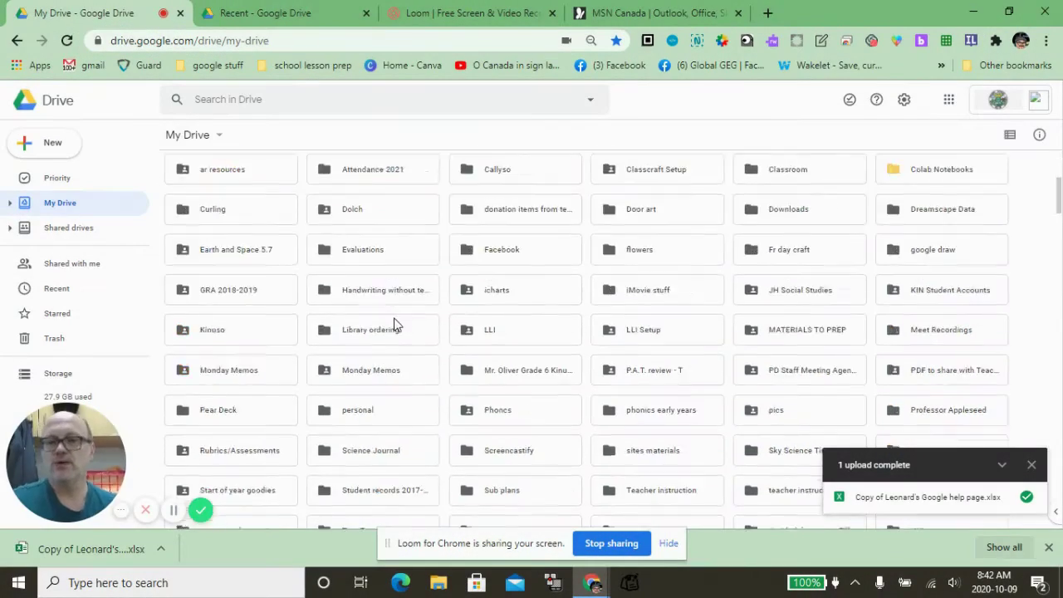
scroll(418, 322, down, 2)
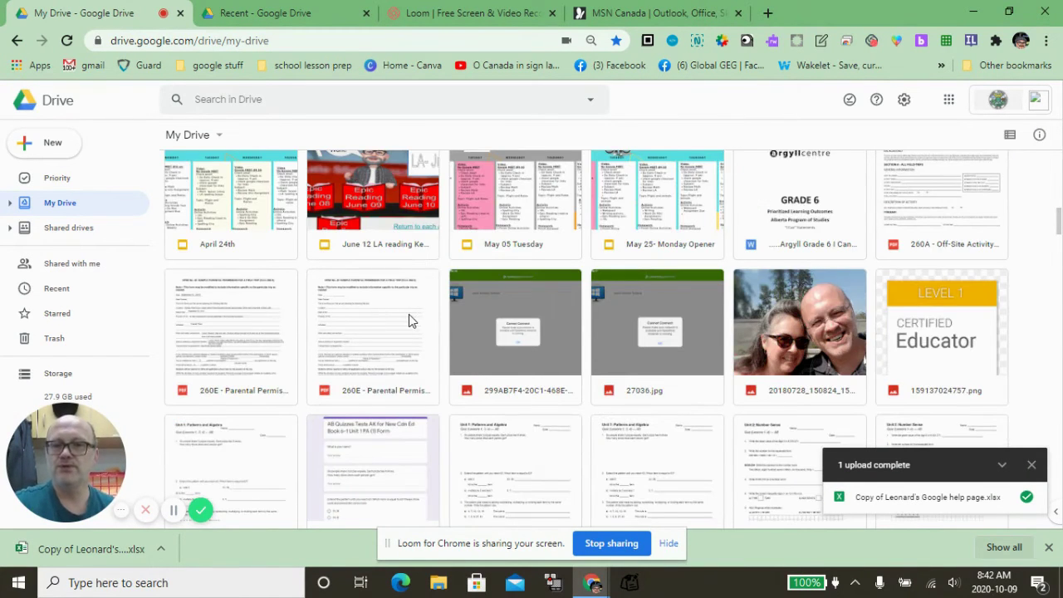
scroll(406, 319, up, 2)
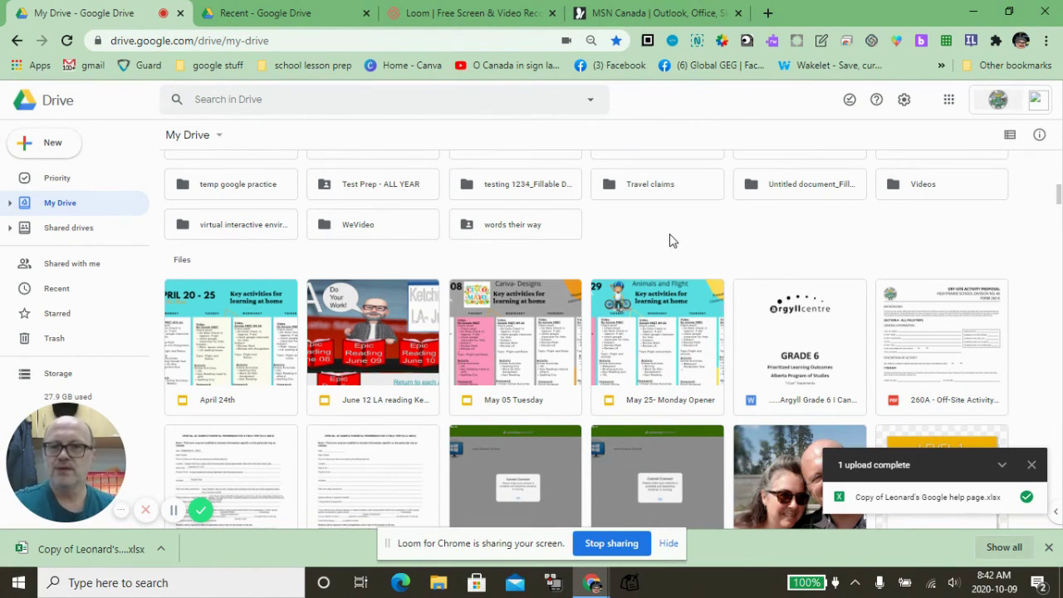
scroll(498, 316, up, 2)
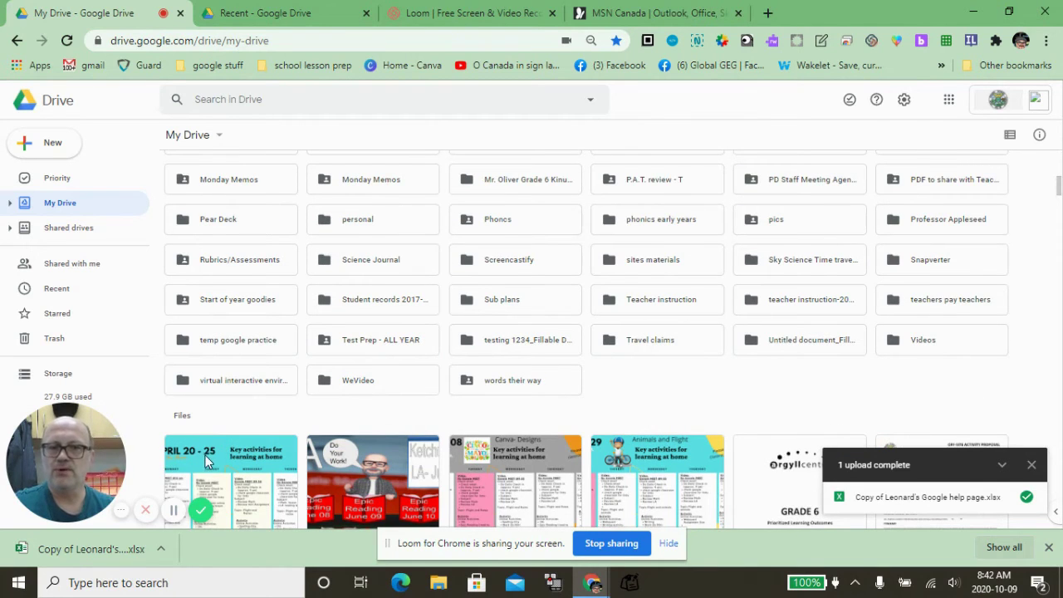
drag(205, 455, 176, 357)
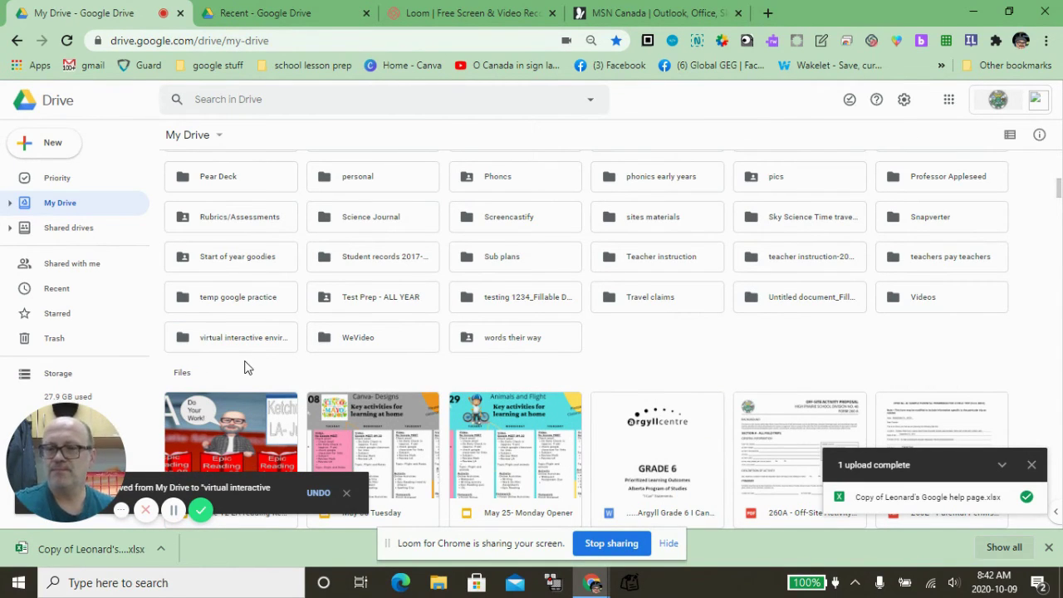
right_click(236, 409)
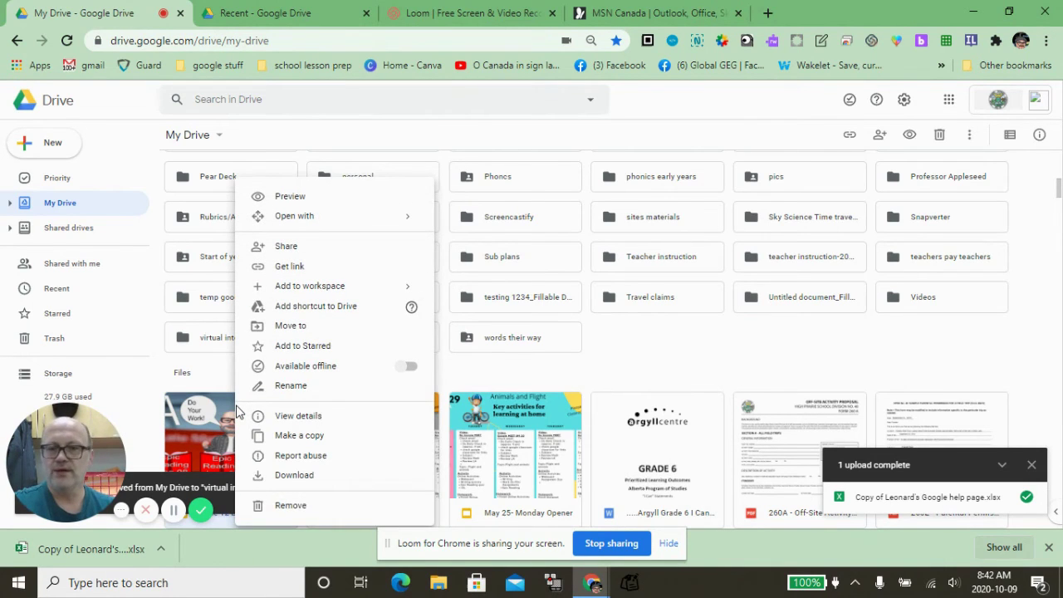
click(348, 326)
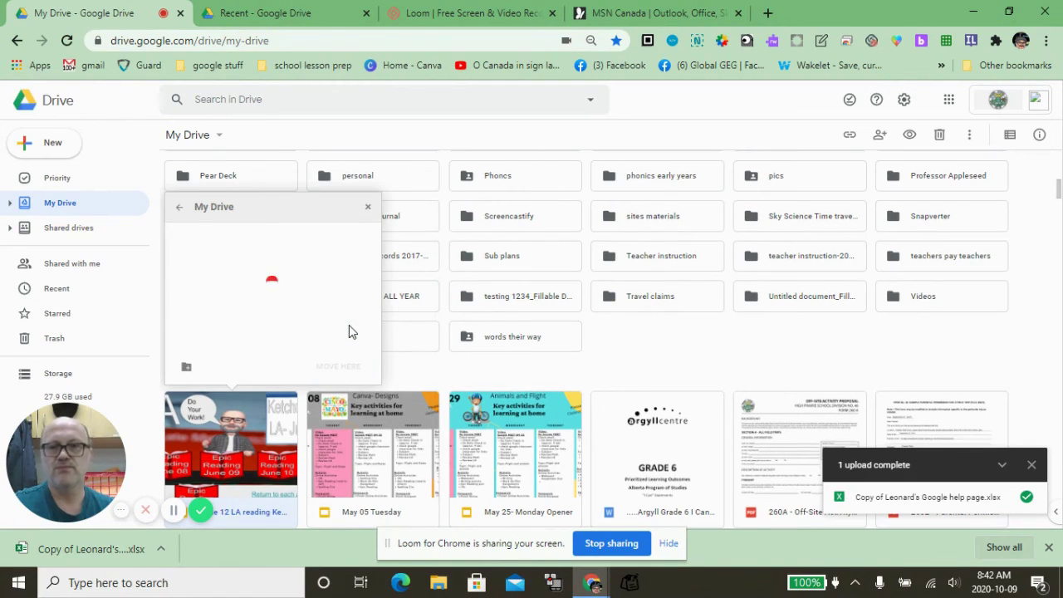
click(180, 206)
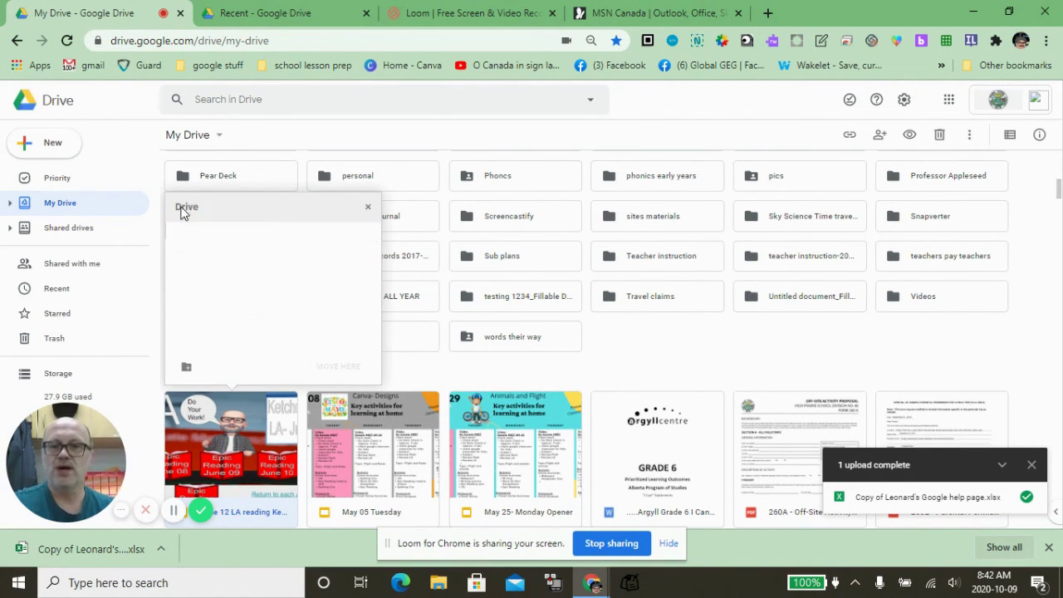
click(766, 359)
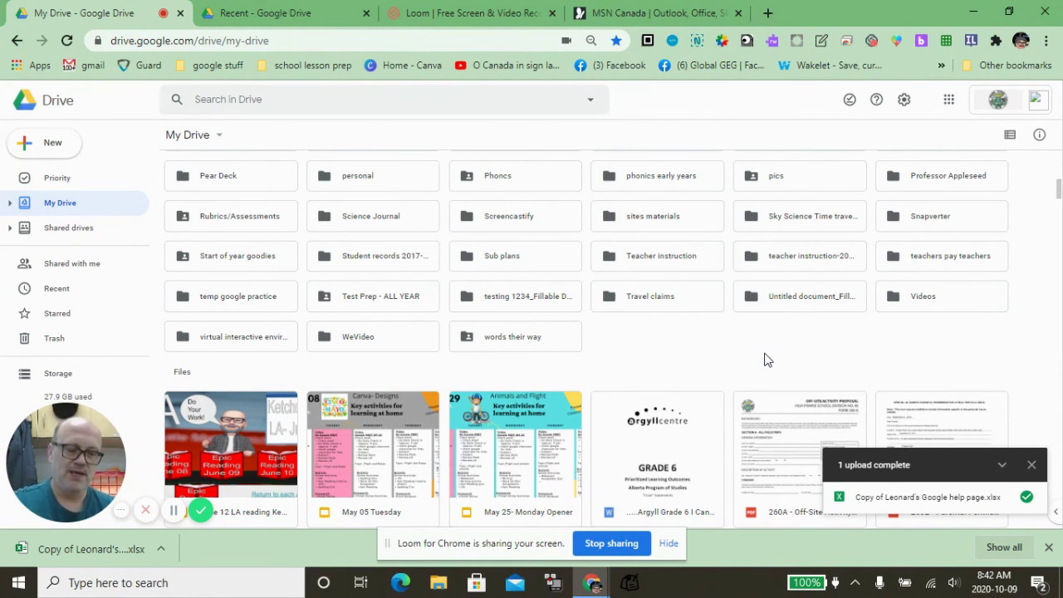
scroll(766, 332, up, 10)
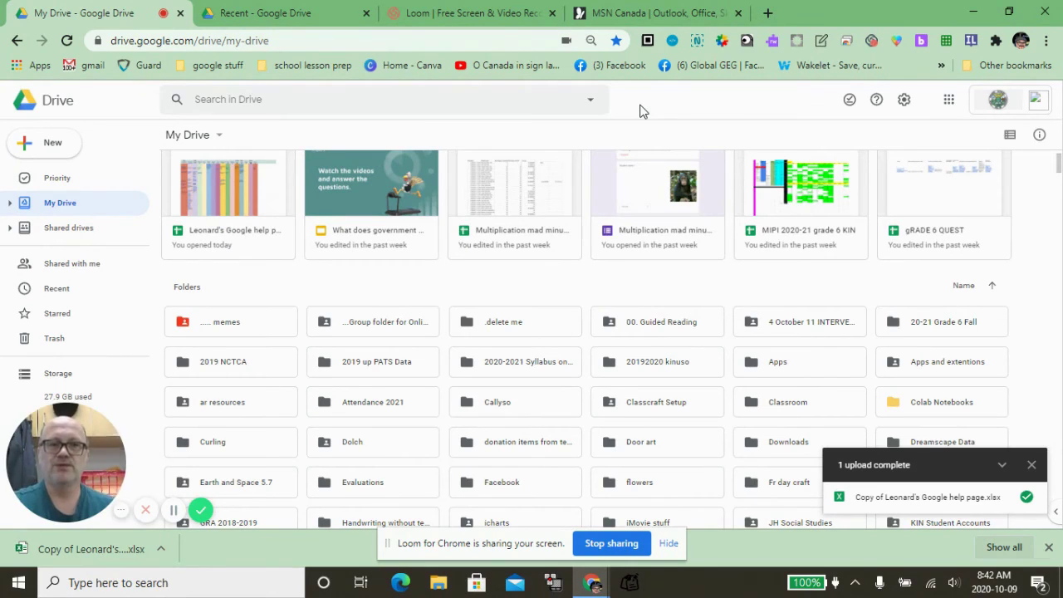
Step: Run an advanced search with Type set to Videos and Owner set to Owned by me
click(591, 101)
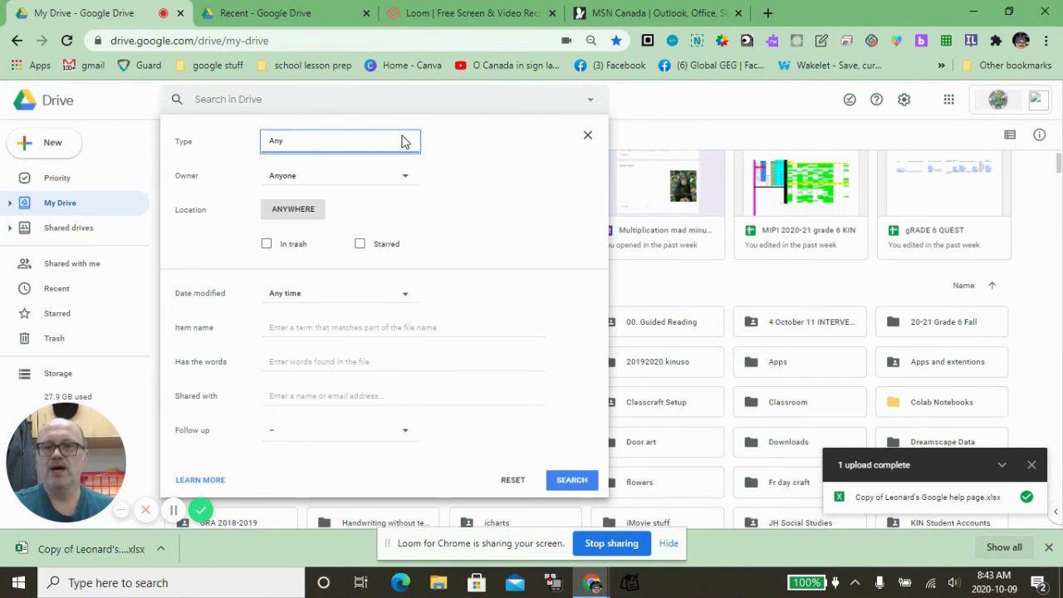
click(406, 145)
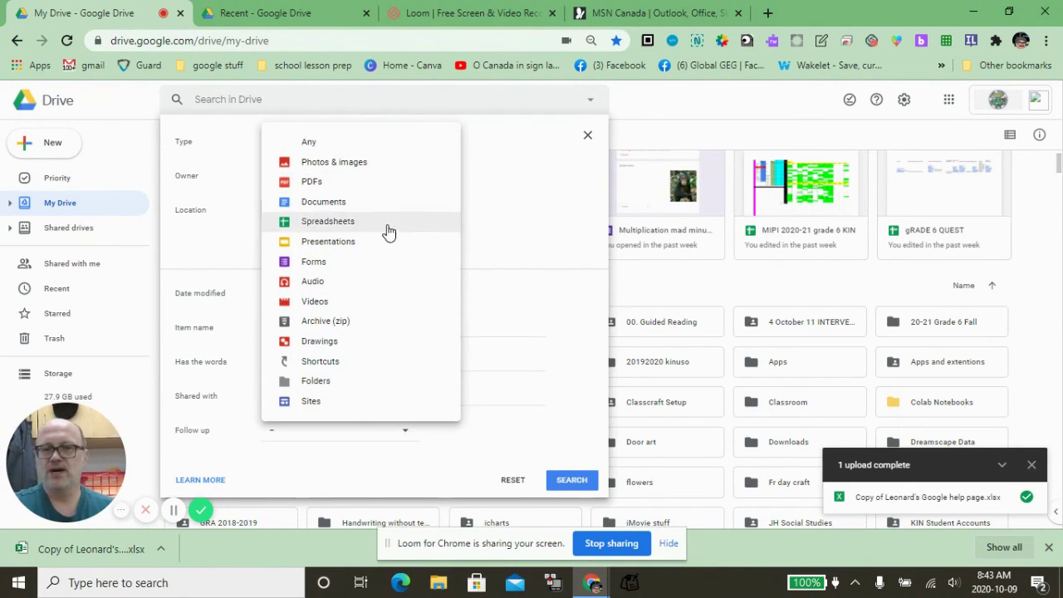
click(534, 200)
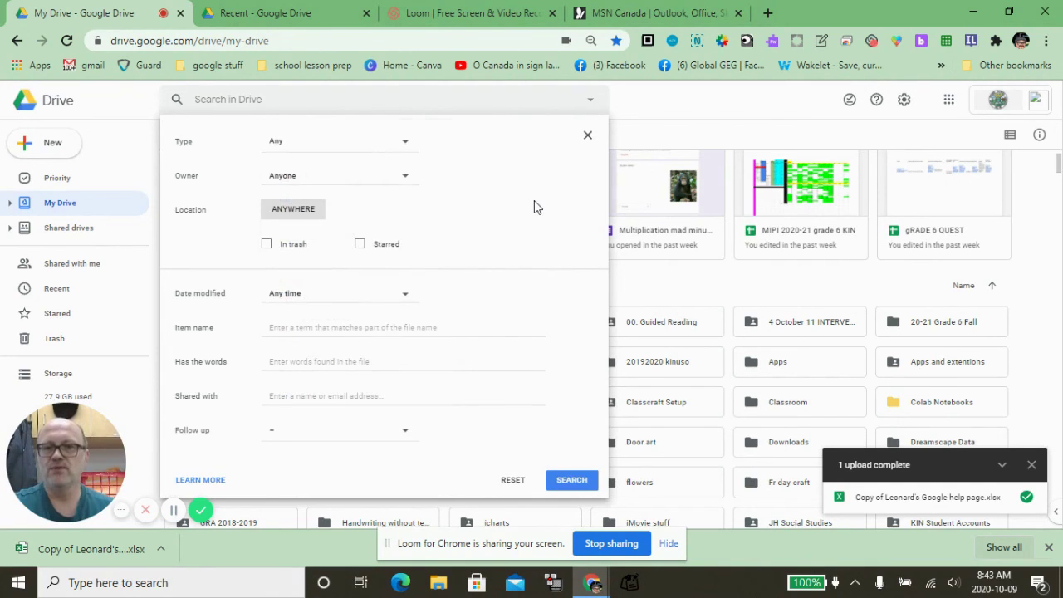
click(407, 146)
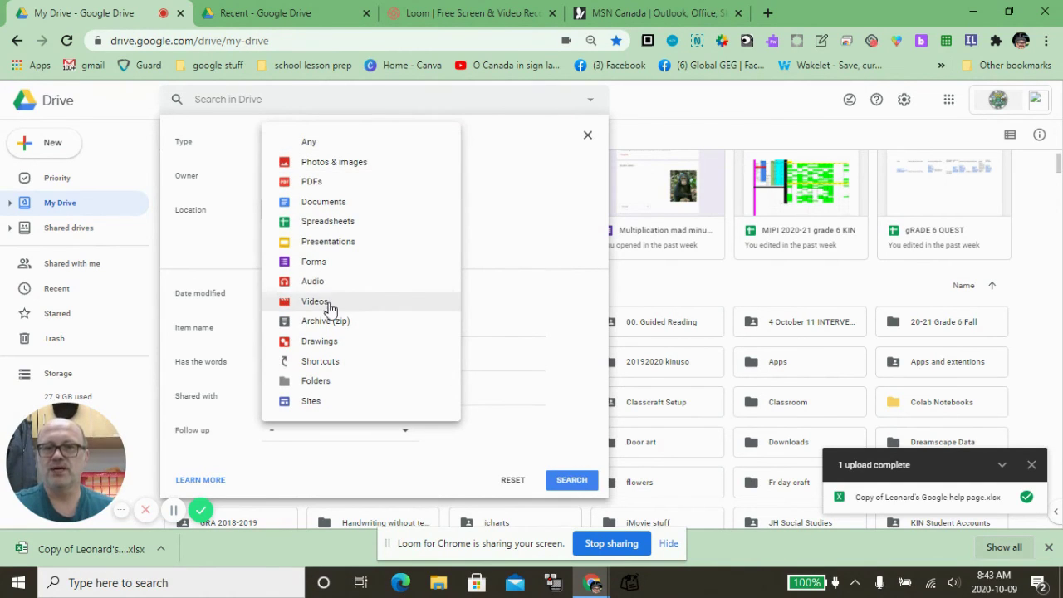
click(332, 302)
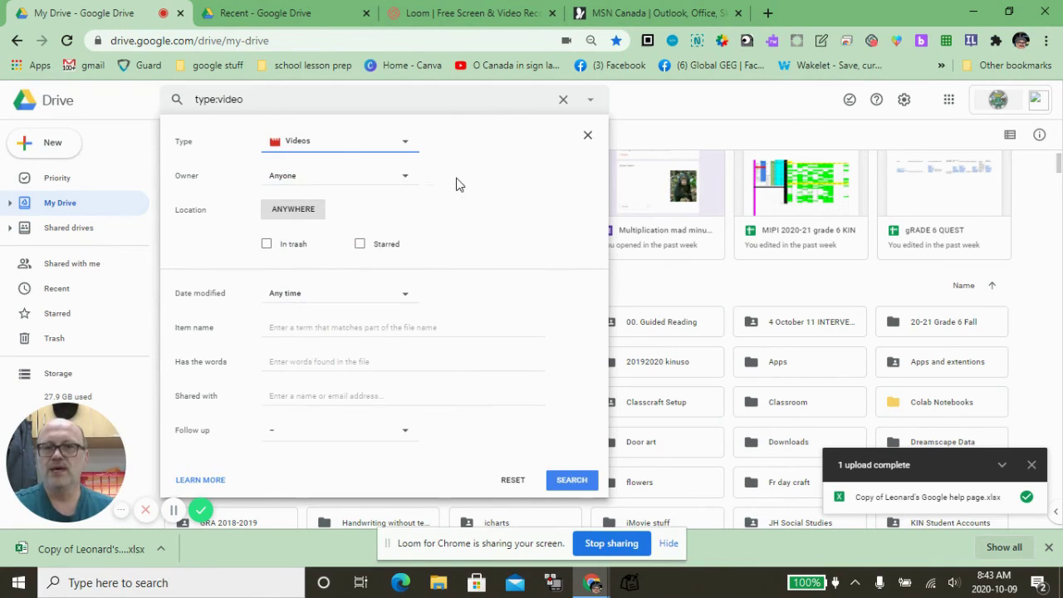
click(408, 176)
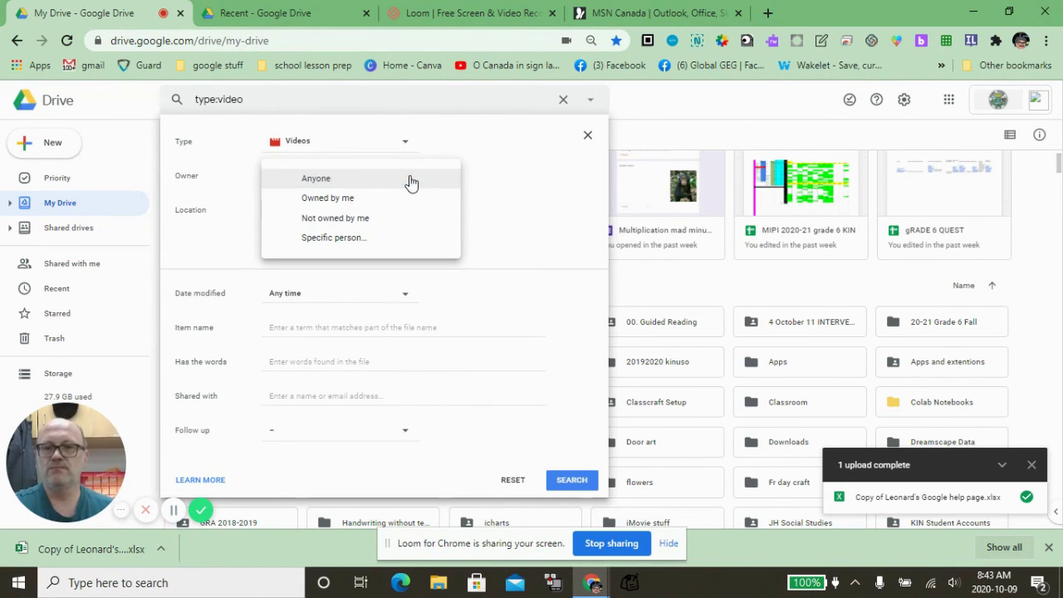
click(353, 198)
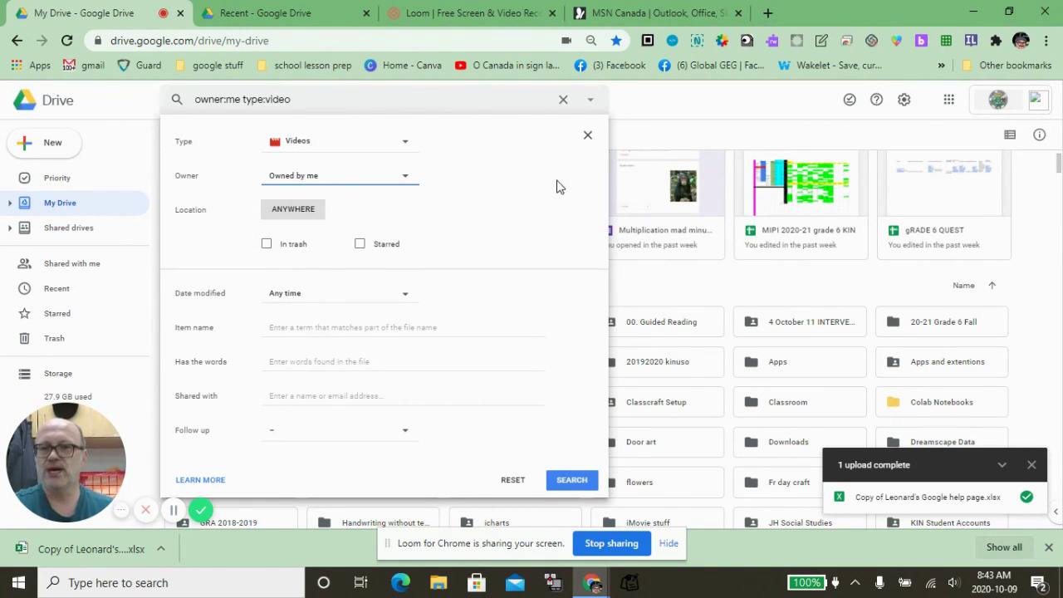
click(344, 327)
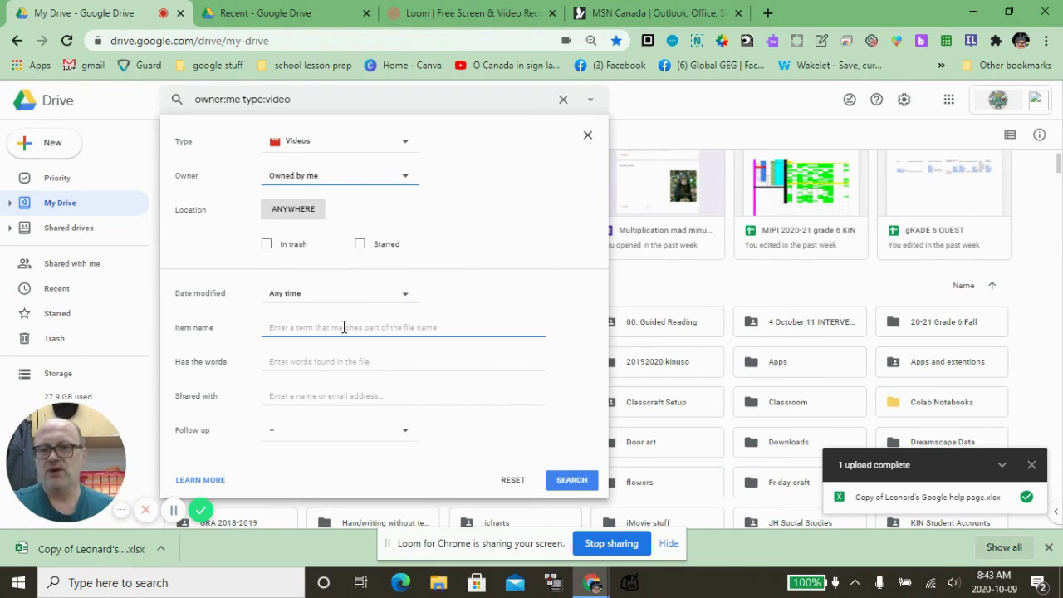
click(402, 360)
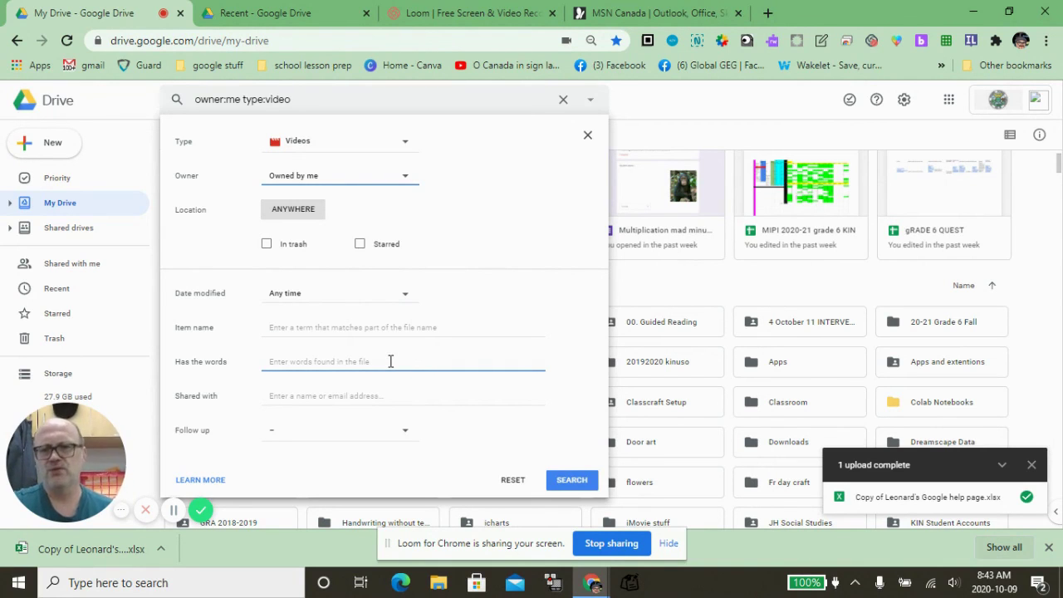
click(573, 482)
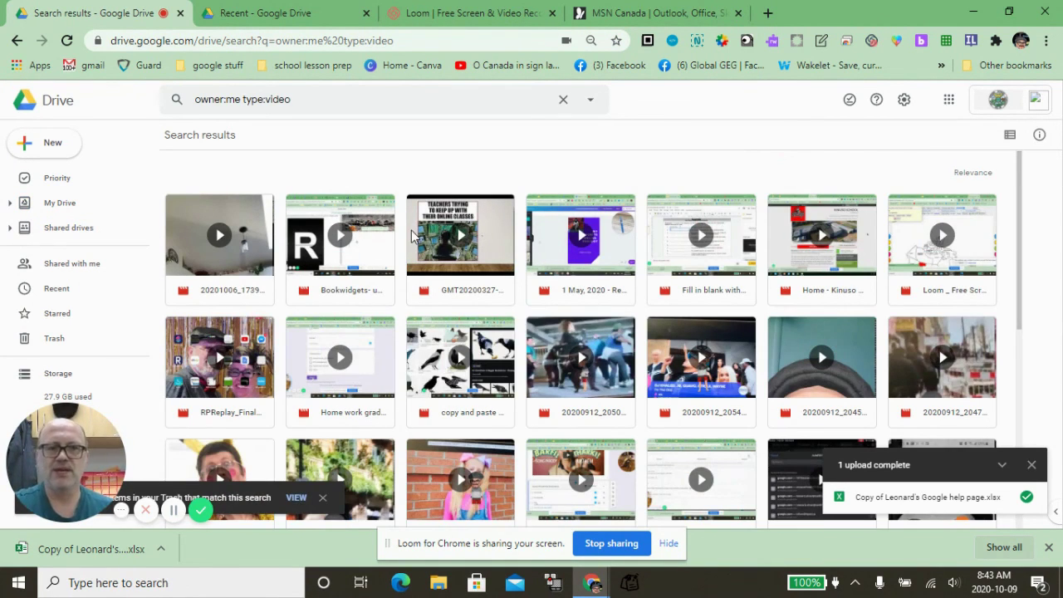
Step: Scroll through the owner:me type:video results, including the bar graph and line graph recordings
scroll(552, 305, down, 5)
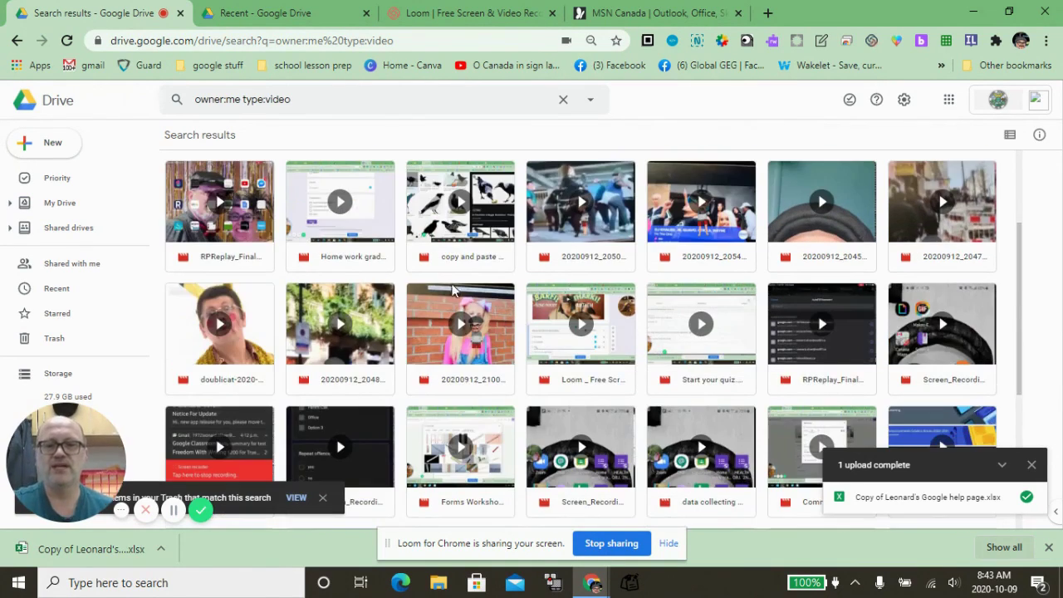
scroll(552, 306, down, 3)
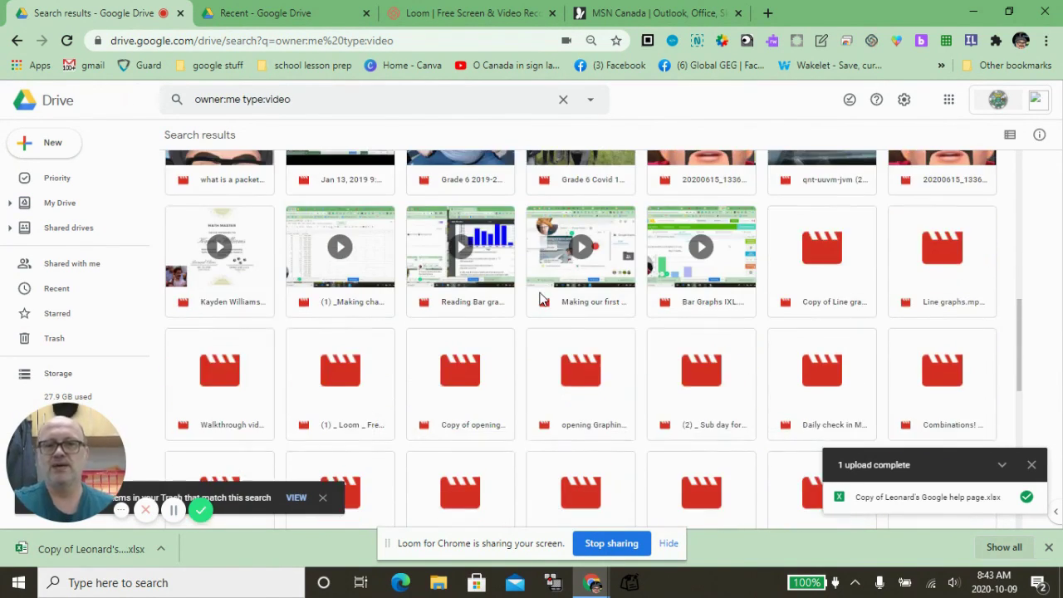